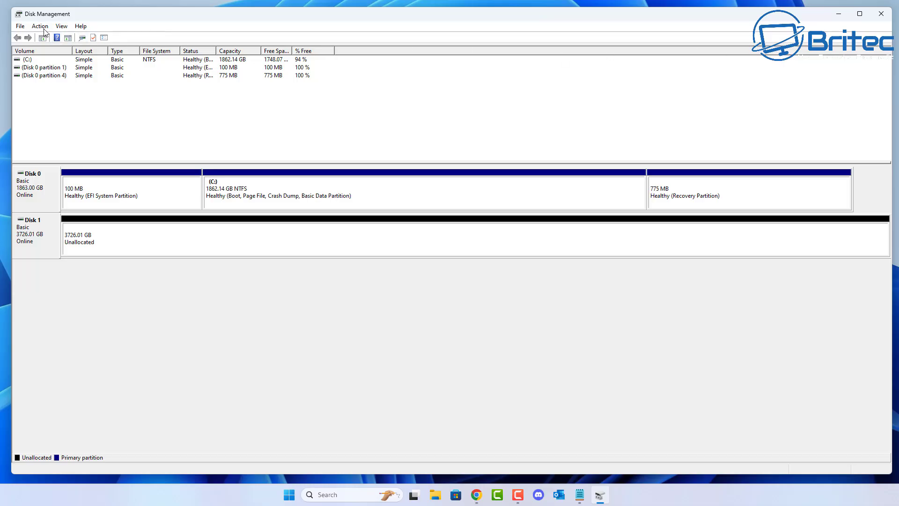
Step: Refresh disks and make Disk 1's unallocated space an NTFS volume 'Storage' as D:
{"action": "left_click", "coordinate": [62, 26]}
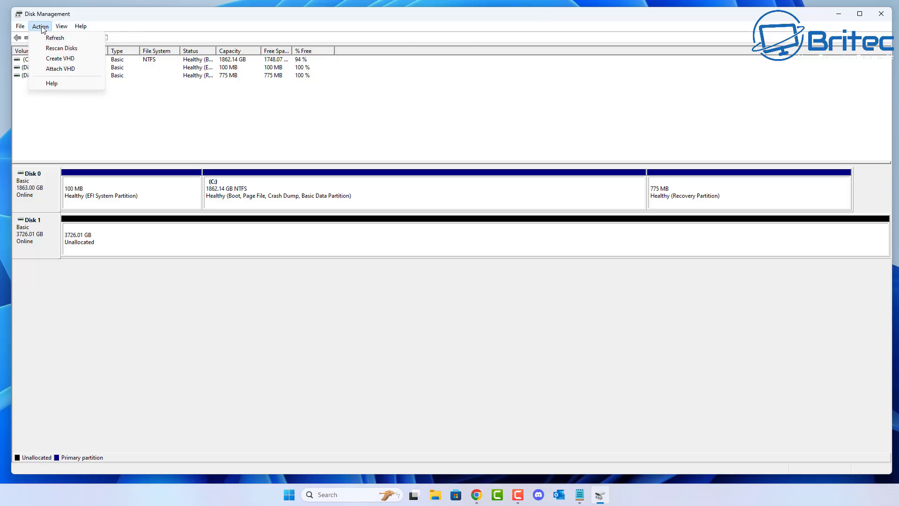
{"action": "left_click", "coordinate": [53, 41]}
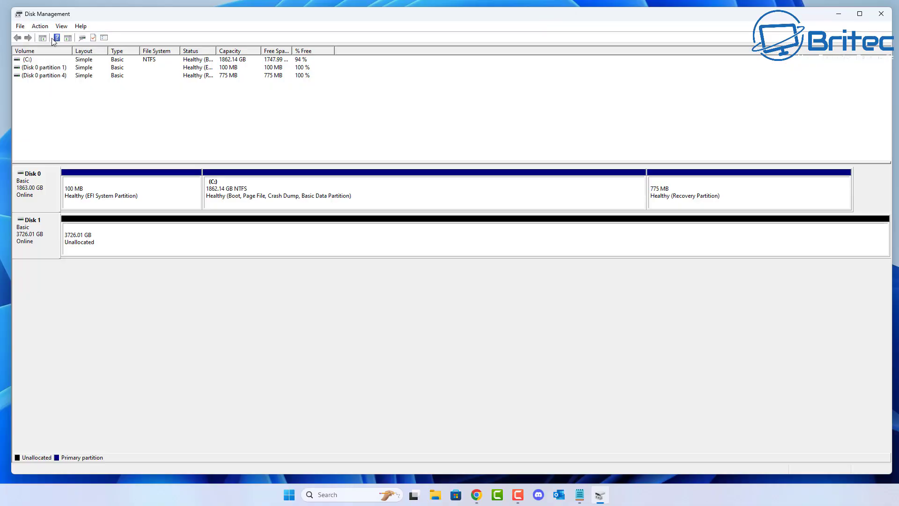
{"action": "left_click", "coordinate": [130, 241]}
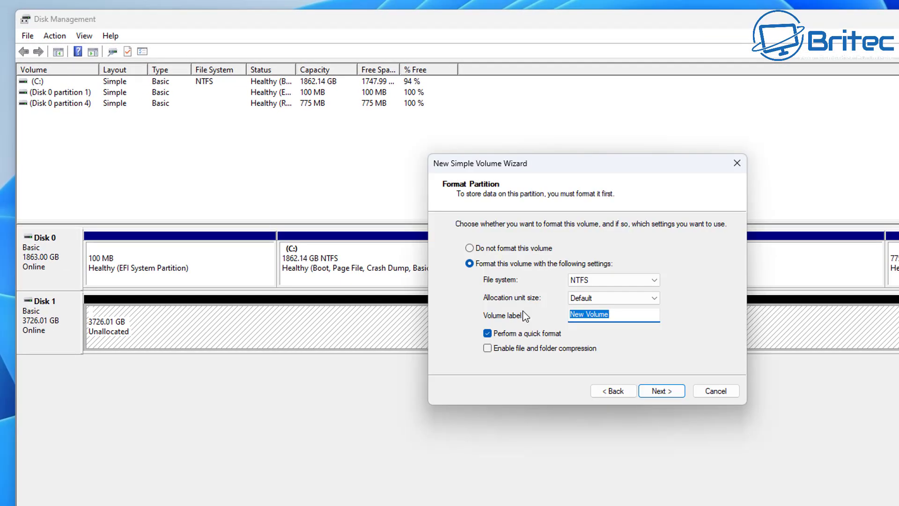
{"action": "type", "text": "Storage"}
{"action": "left_click", "coordinate": [649, 391]}
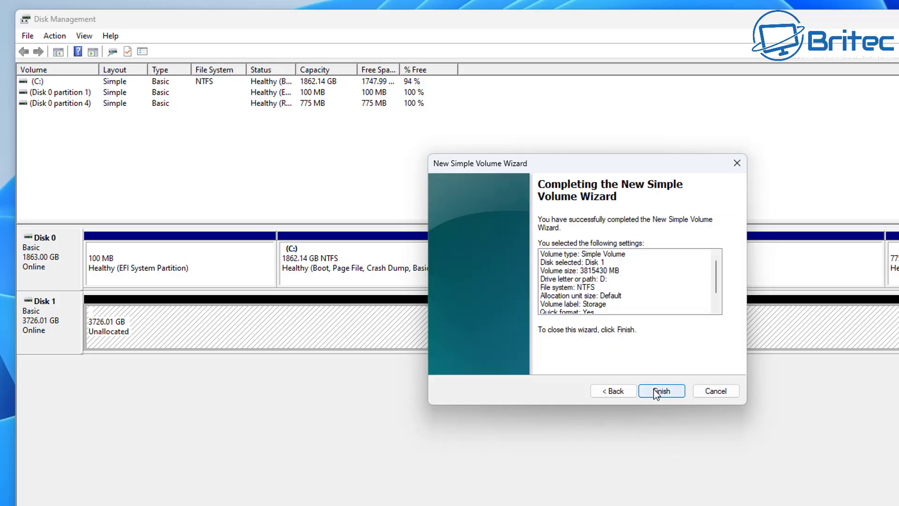
{"action": "left_click", "coordinate": [661, 391]}
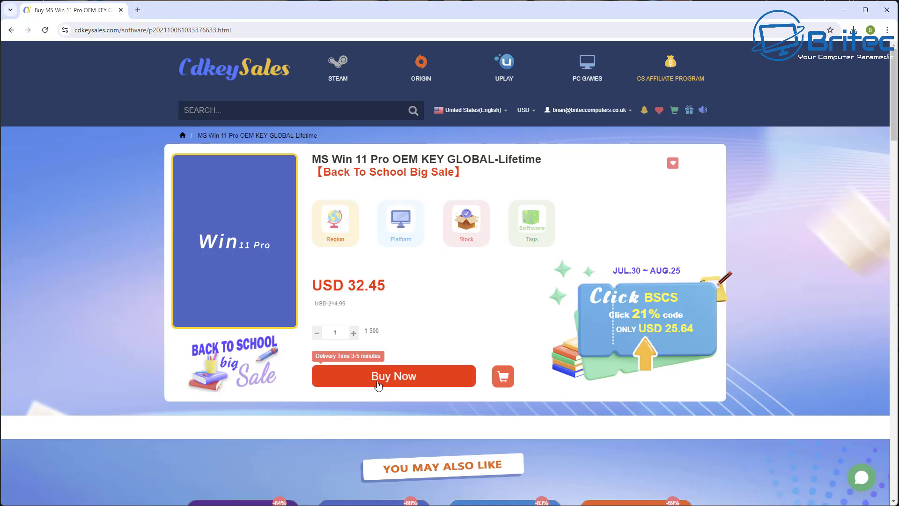
Step: Buy the Win 11 Pro OEM key with the promotion code for USD 22.71, then activate Windows
{"action": "left_click", "coordinate": [378, 384]}
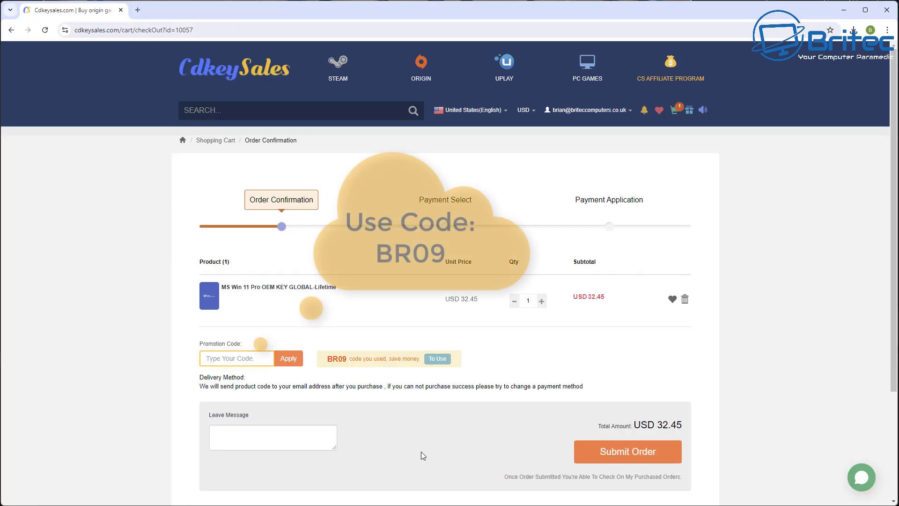
{"action": "type", "text": "BR09"}
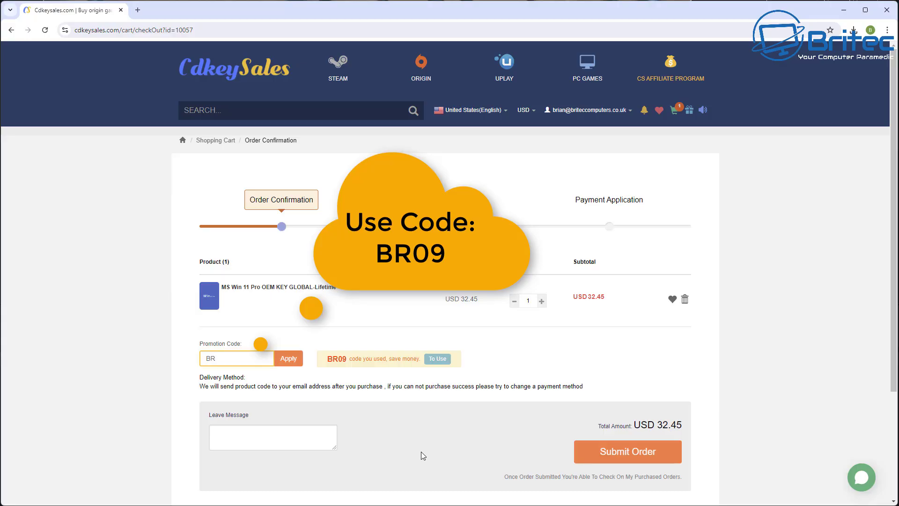
{"action": "left_click", "coordinate": [289, 359]}
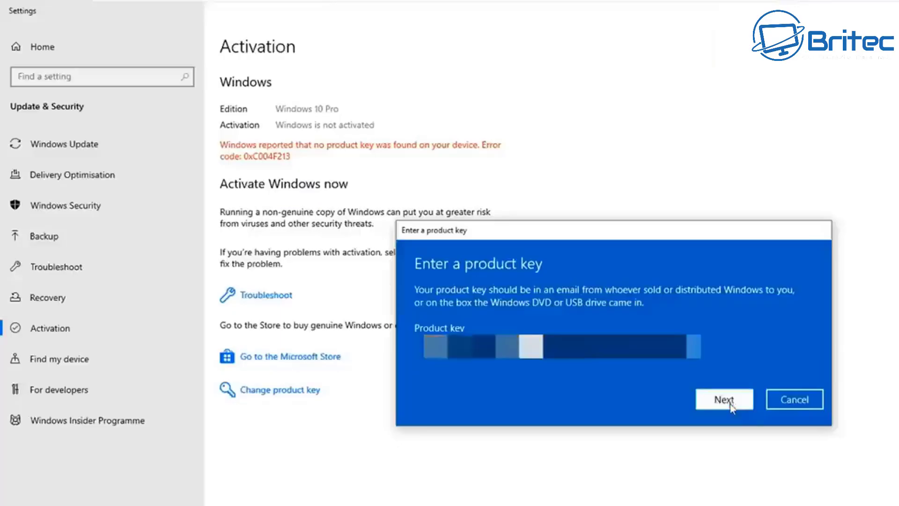
{"action": "left_click", "coordinate": [725, 454]}
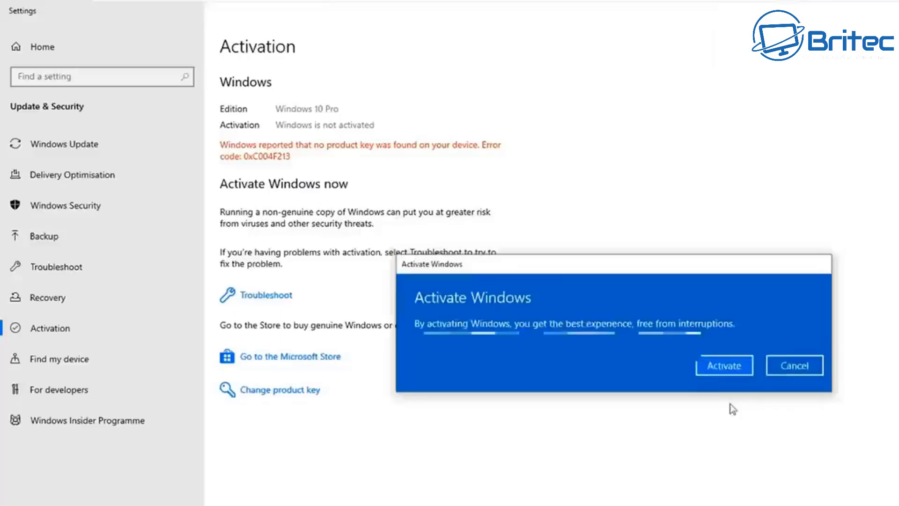
{"action": "left_click", "coordinate": [725, 366]}
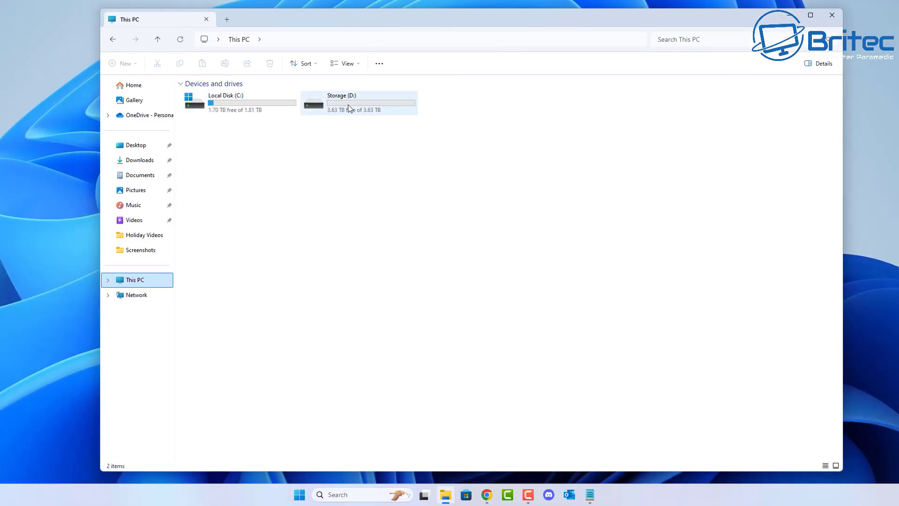
Step: Check that Storage (D:) is empty, then run storage-executive-win-64.exe from Downloads
{"action": "left_click", "coordinate": [348, 106]}
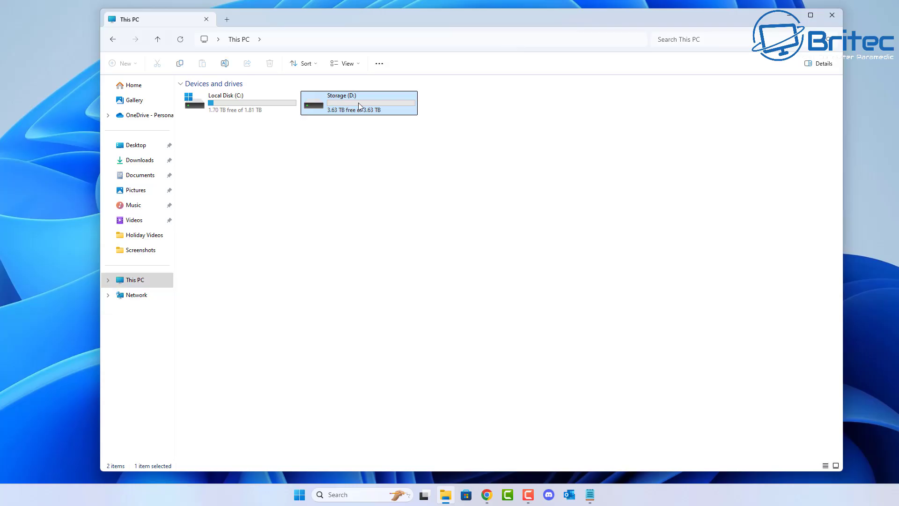
{"action": "double_click", "coordinate": [344, 104]}
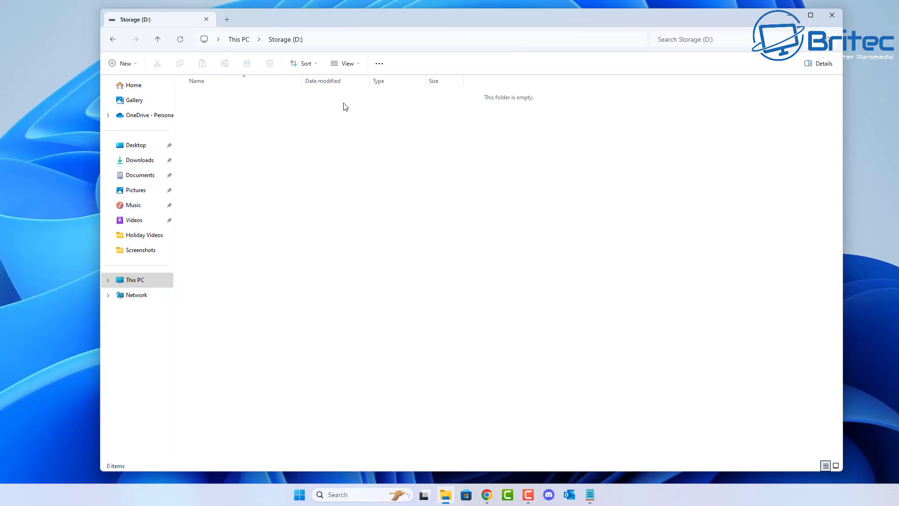
{"action": "left_click", "coordinate": [112, 39]}
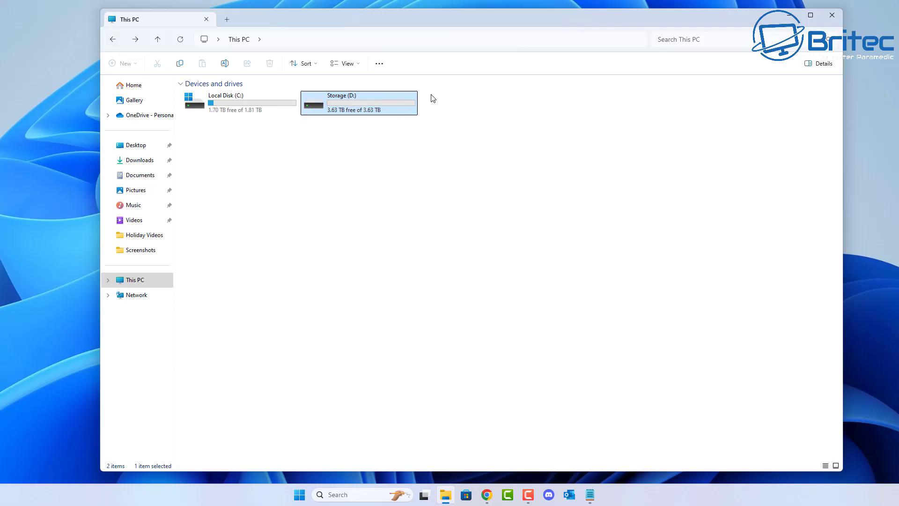
{"action": "left_click", "coordinate": [835, 15]}
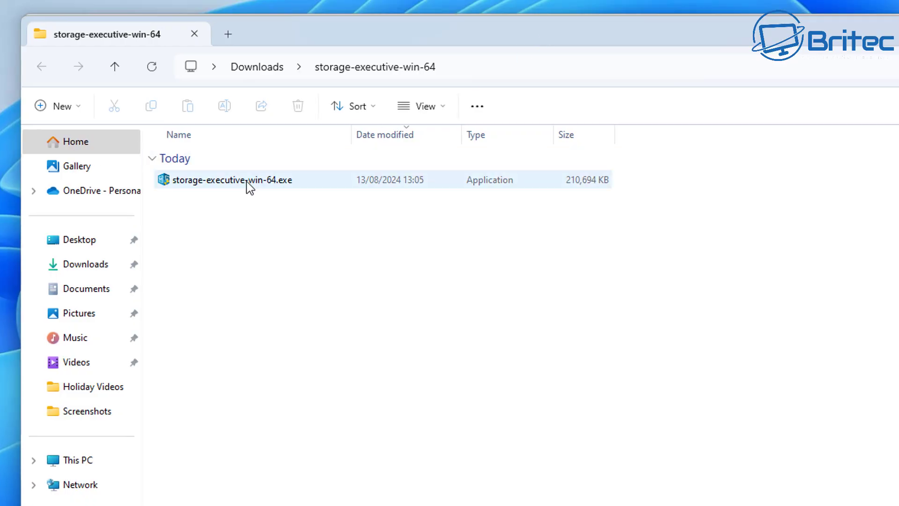
{"action": "double_click", "coordinate": [245, 181]}
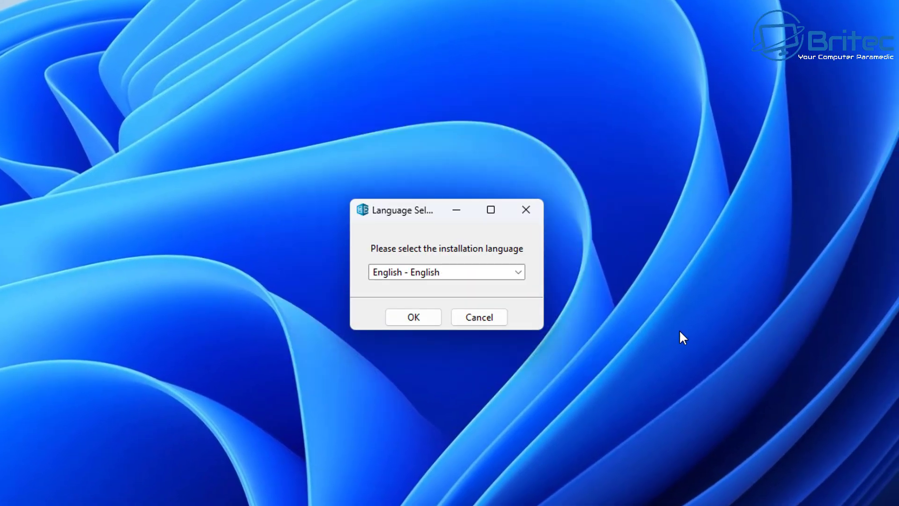
Step: Install Storage Executive 10.01.012024.00 in English, default folder, with a desktop shortcut, then launch it
{"action": "left_click", "coordinate": [420, 316]}
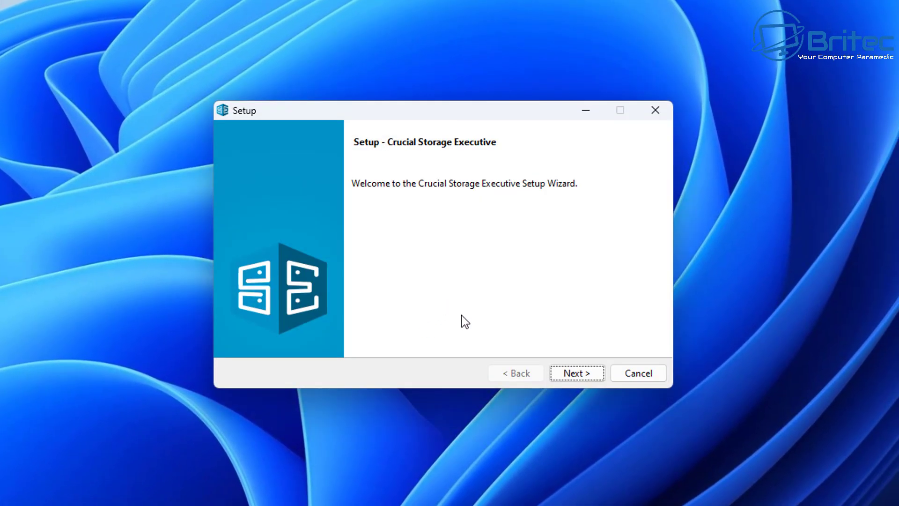
{"action": "left_click", "coordinate": [571, 374]}
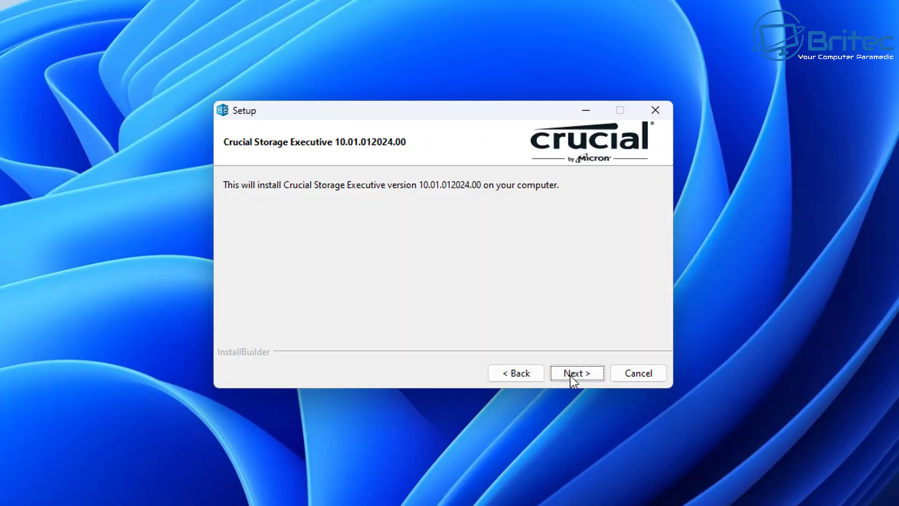
{"action": "left_click", "coordinate": [570, 376]}
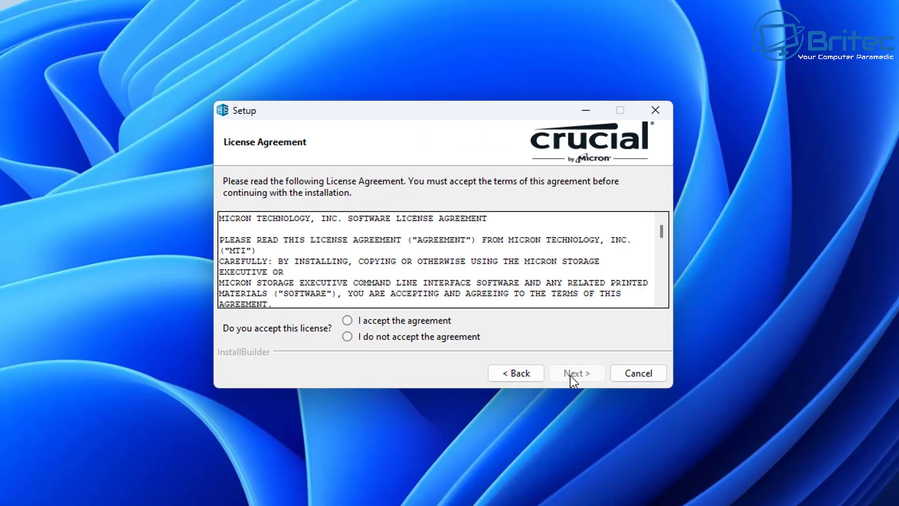
{"action": "left_click", "coordinate": [368, 320]}
{"action": "left_click", "coordinate": [577, 375]}
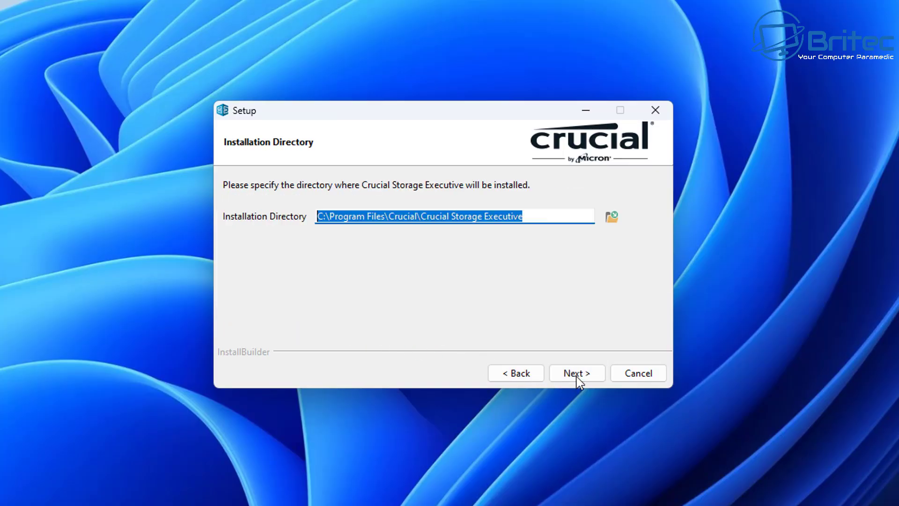
{"action": "left_click", "coordinate": [577, 377]}
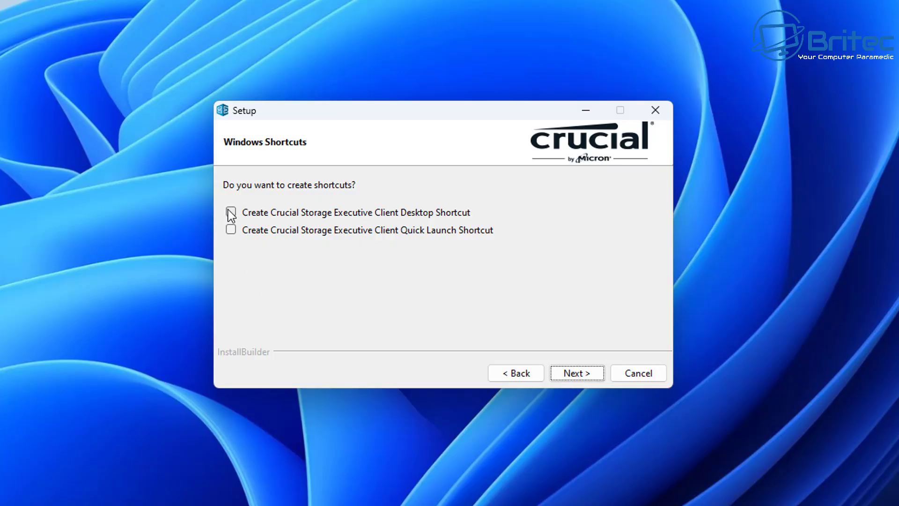
{"action": "left_click", "coordinate": [231, 213]}
{"action": "left_click", "coordinate": [583, 377]}
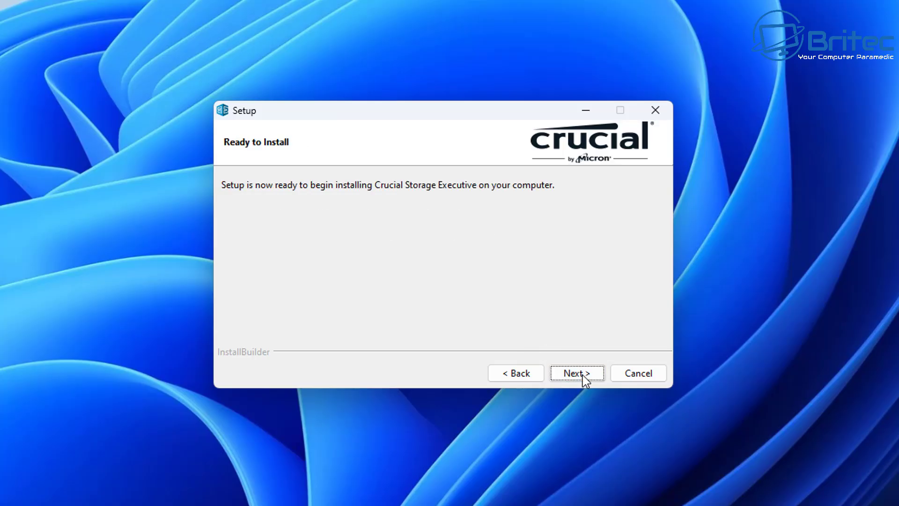
{"action": "left_click", "coordinate": [583, 375]}
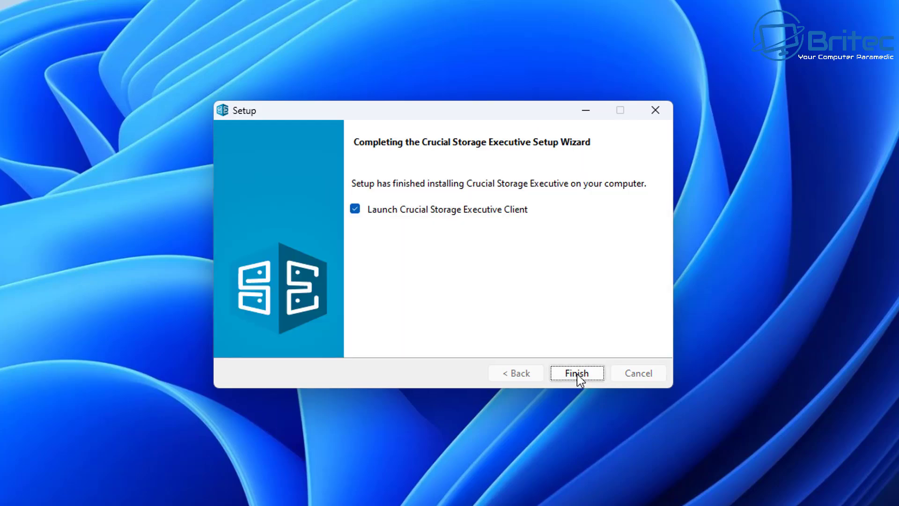
{"action": "left_click", "coordinate": [577, 373]}
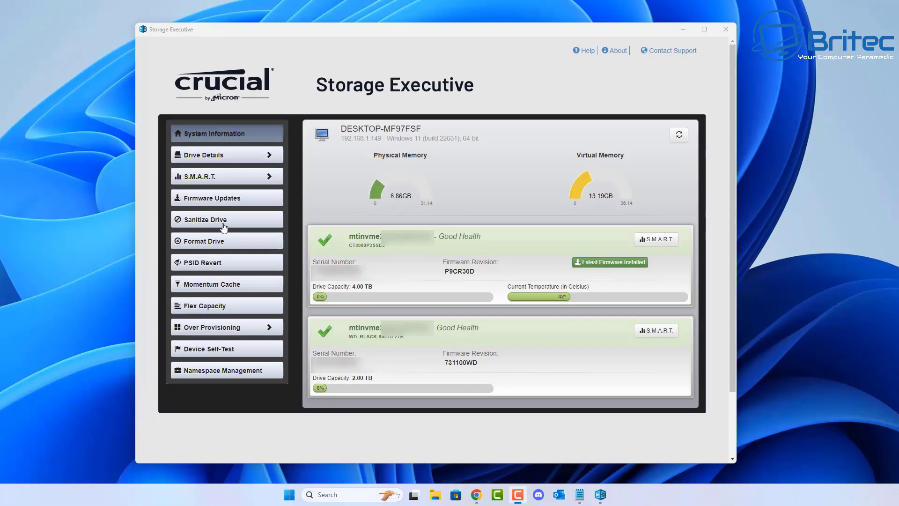
Step: Open the Sanitize Drive page for the 4 TB Crucial CT4000P3SSD8 drive
{"action": "left_click", "coordinate": [237, 227]}
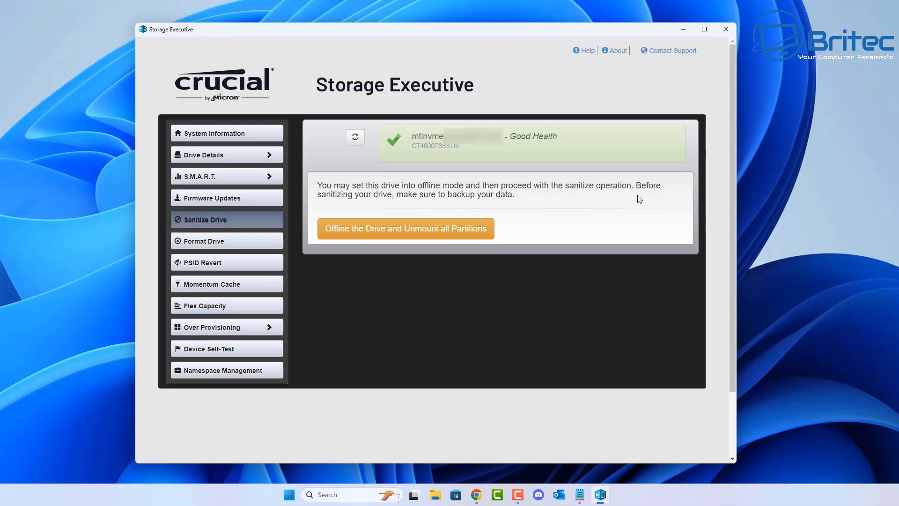
Step: Take the CT4000P3SSD8 drive offline and unmount all its partitions
{"action": "left_click", "coordinate": [399, 234]}
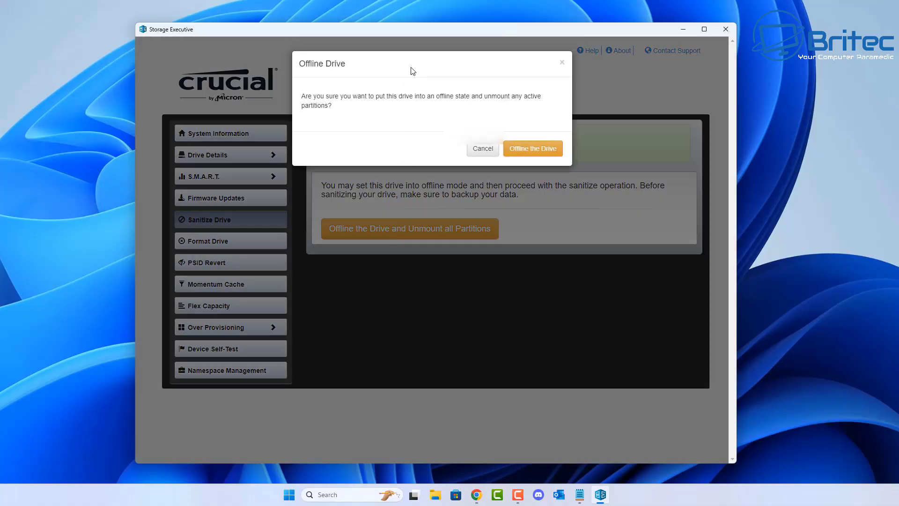
{"action": "left_click_drag", "start_coordinate": [415, 72], "coordinate": [435, 135]}
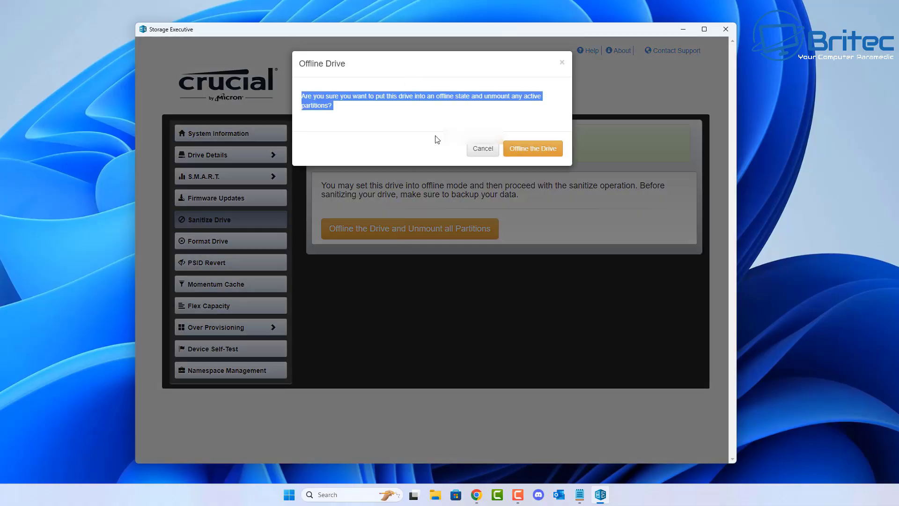
{"action": "left_click", "coordinate": [384, 123]}
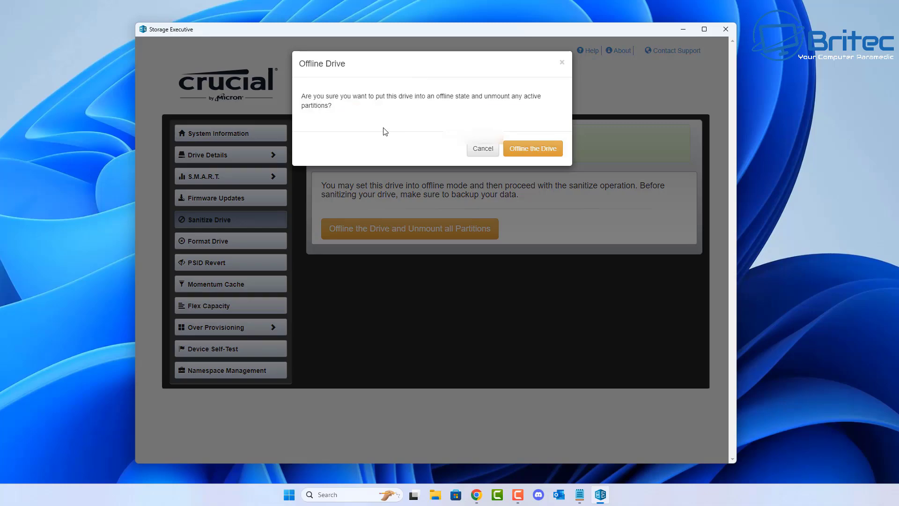
{"action": "left_click", "coordinate": [529, 150]}
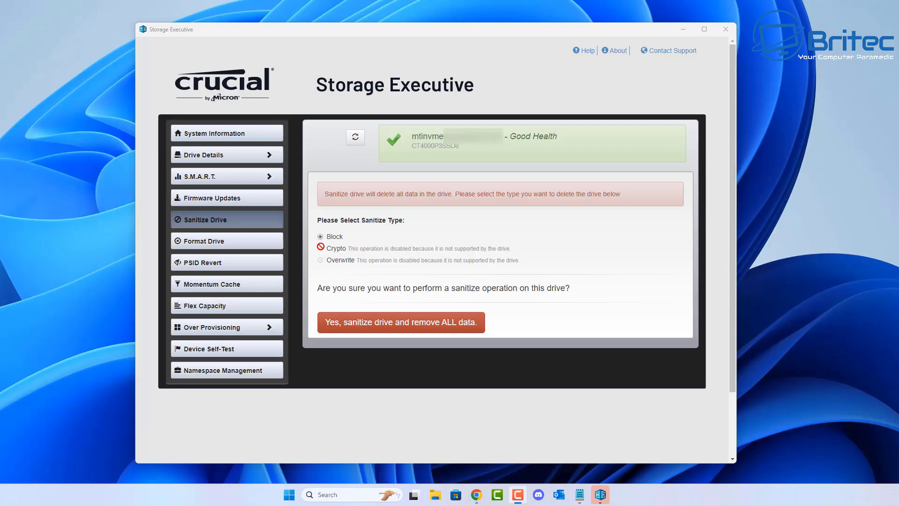
Step: Run a Block sanitize on the SSD, confirming removal of all data
{"action": "left_click", "coordinate": [402, 329]}
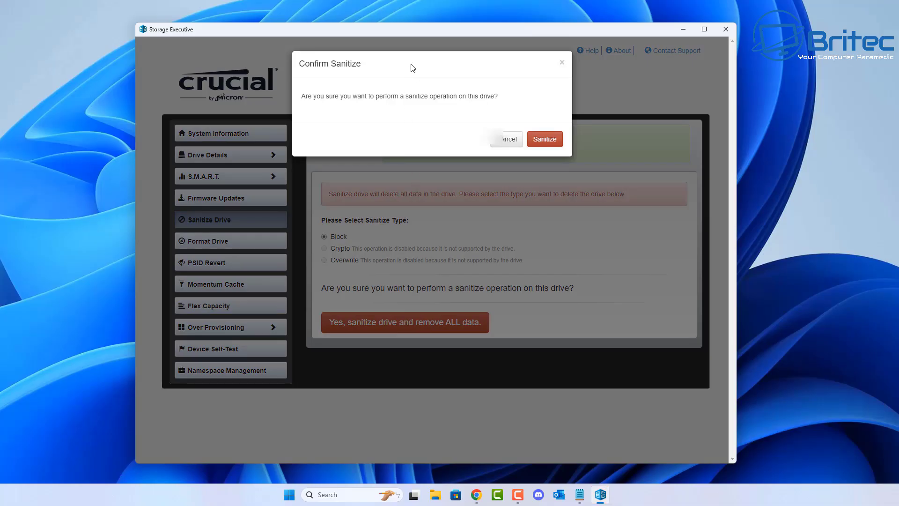
{"action": "left_click", "coordinate": [548, 141]}
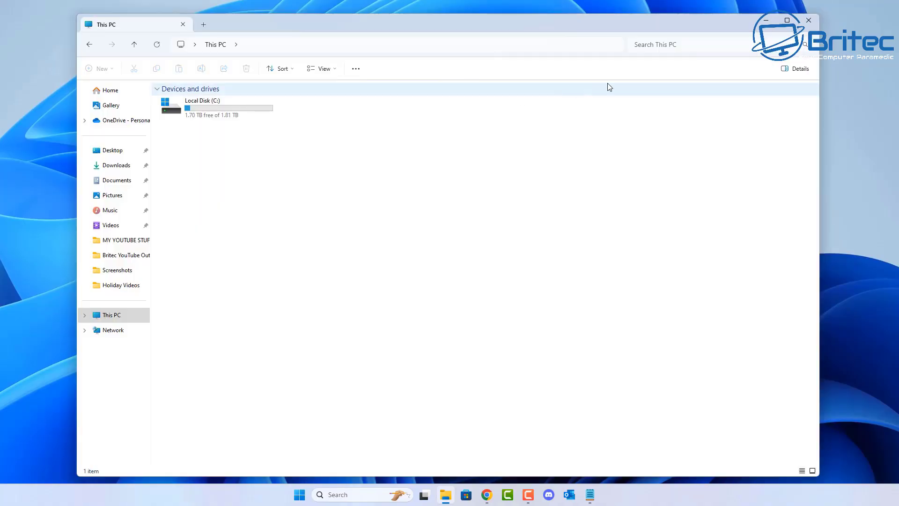
Step: Minimise File Explorer and launch Disk Management from the Start button's context menu
{"action": "left_click", "coordinate": [766, 22]}
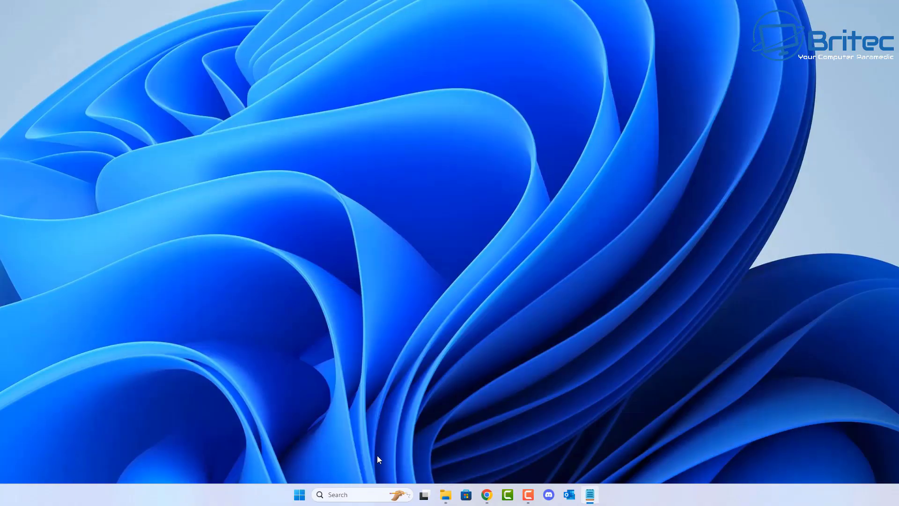
{"action": "right_click", "coordinate": [301, 496]}
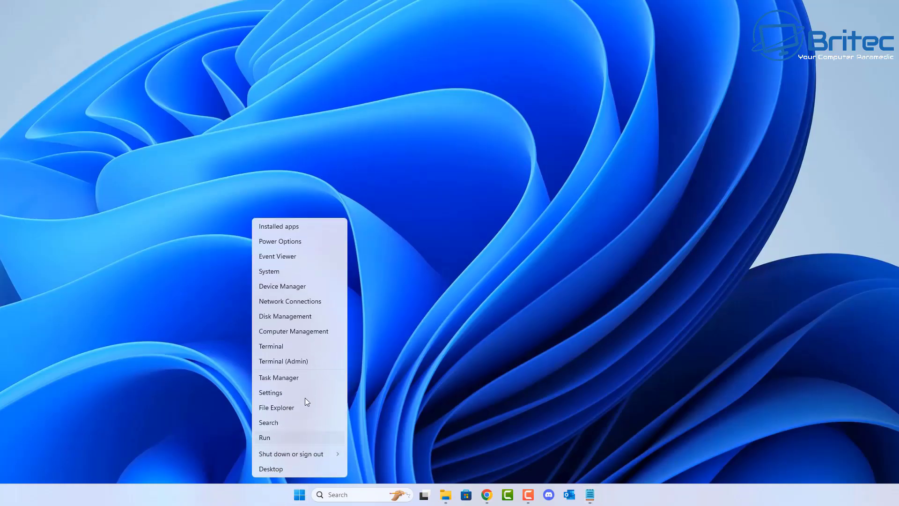
{"action": "left_click", "coordinate": [293, 316]}
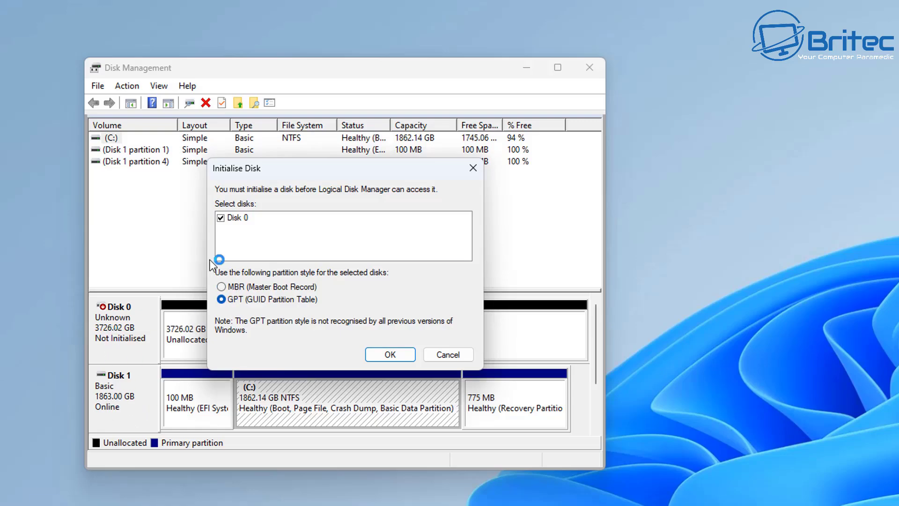
Step: Initialise Disk 0 as GPT and bring up actions for its 3726.01 GB unallocated space
{"action": "left_click", "coordinate": [221, 219]}
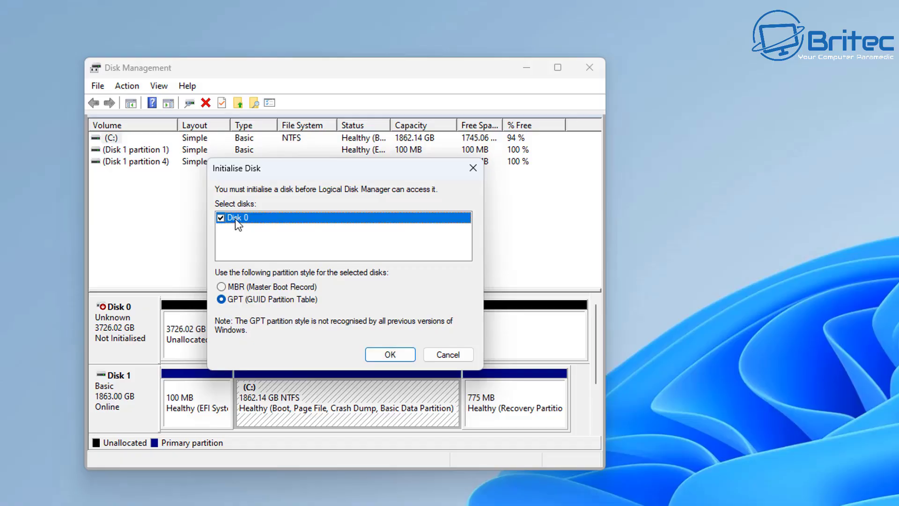
{"action": "left_click", "coordinate": [400, 355]}
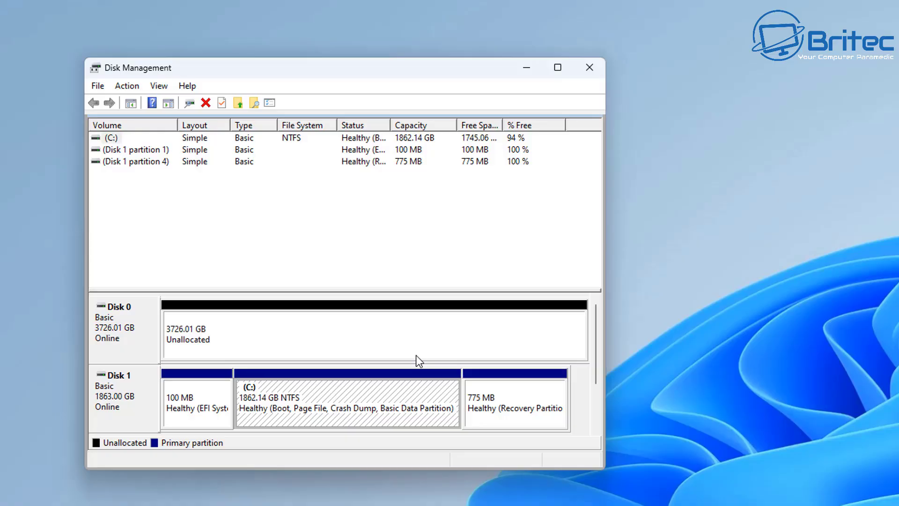
{"action": "left_click", "coordinate": [395, 336]}
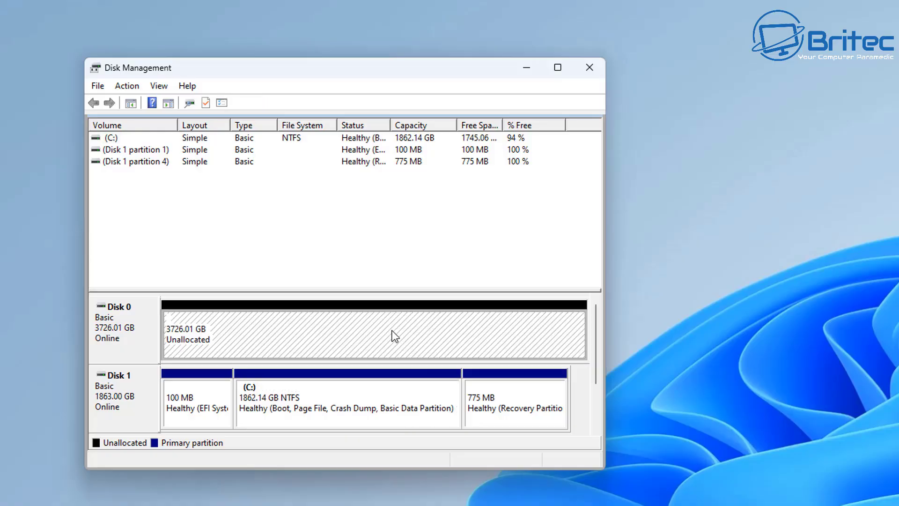
{"action": "right_click", "coordinate": [395, 336]}
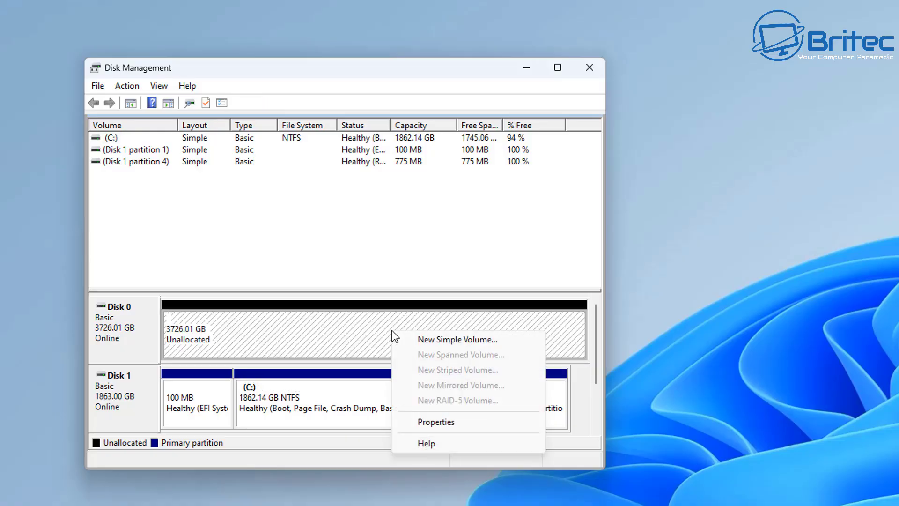
Step: Create a full-size 3815430 MB NTFS volume on Disk 0 with letter D, labelled Storage
{"action": "left_click", "coordinate": [426, 340]}
{"action": "left_click", "coordinate": [362, 386]}
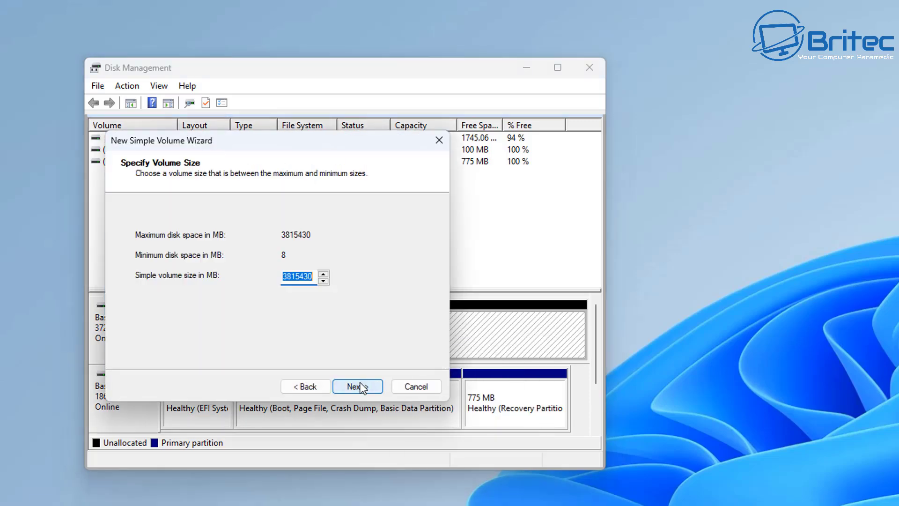
{"action": "left_click", "coordinate": [361, 387]}
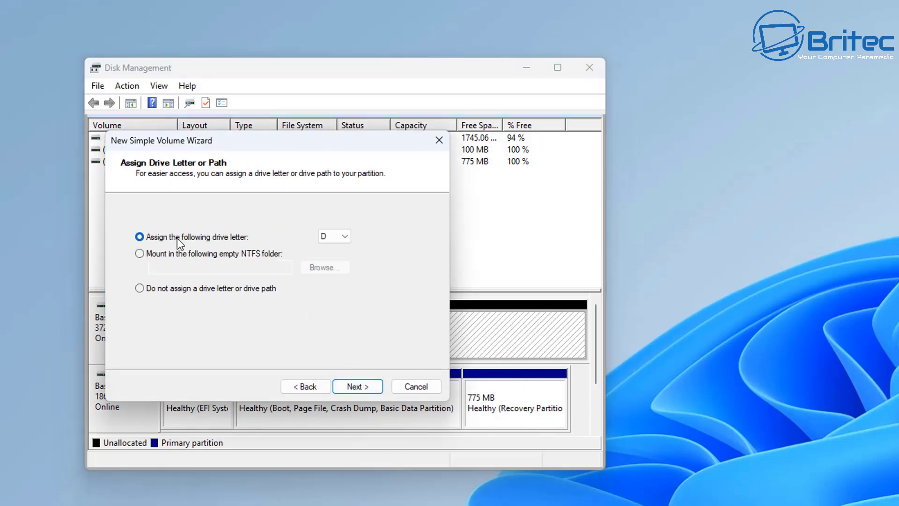
{"action": "left_click", "coordinate": [365, 385]}
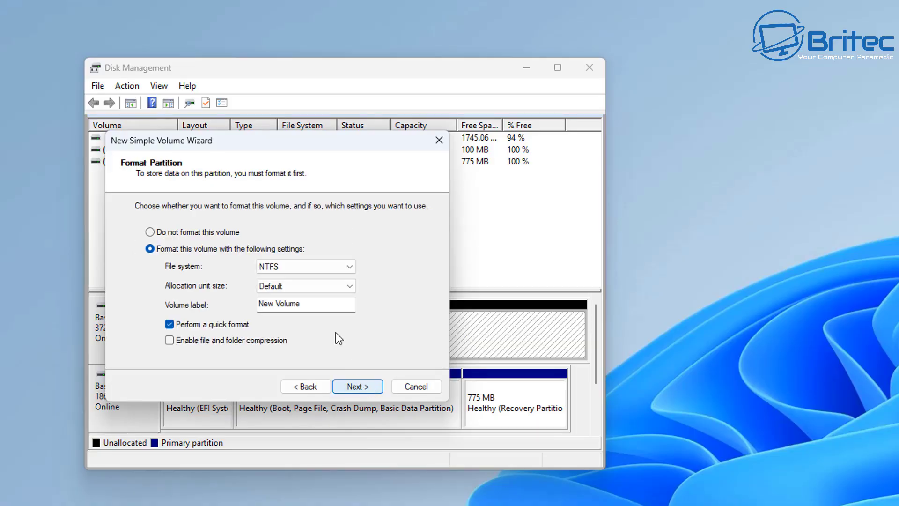
{"action": "left_click_drag", "start_coordinate": [308, 310], "coordinate": [203, 312]}
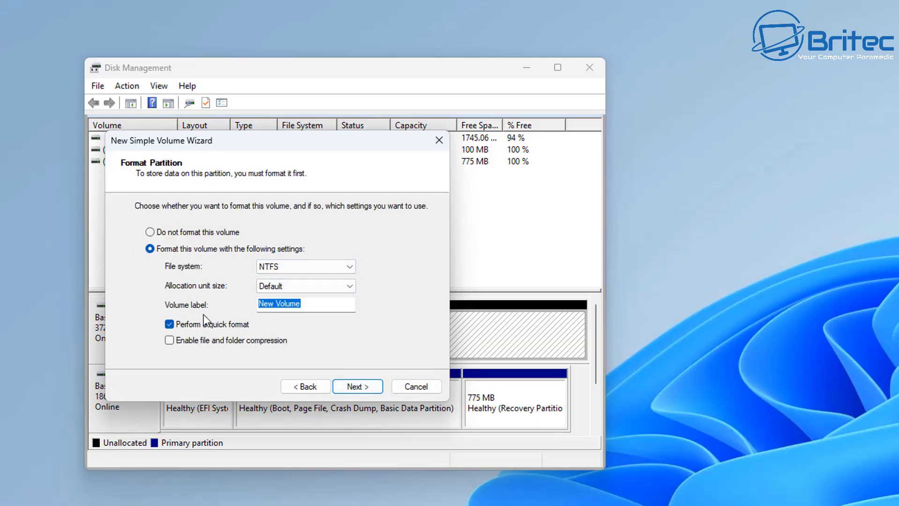
{"action": "type", "text": "Storage"}
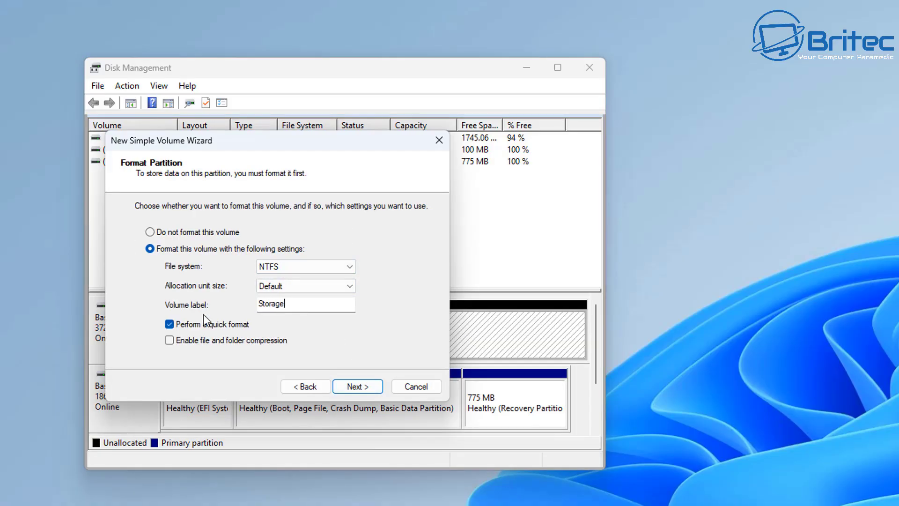
{"action": "left_click", "coordinate": [358, 387]}
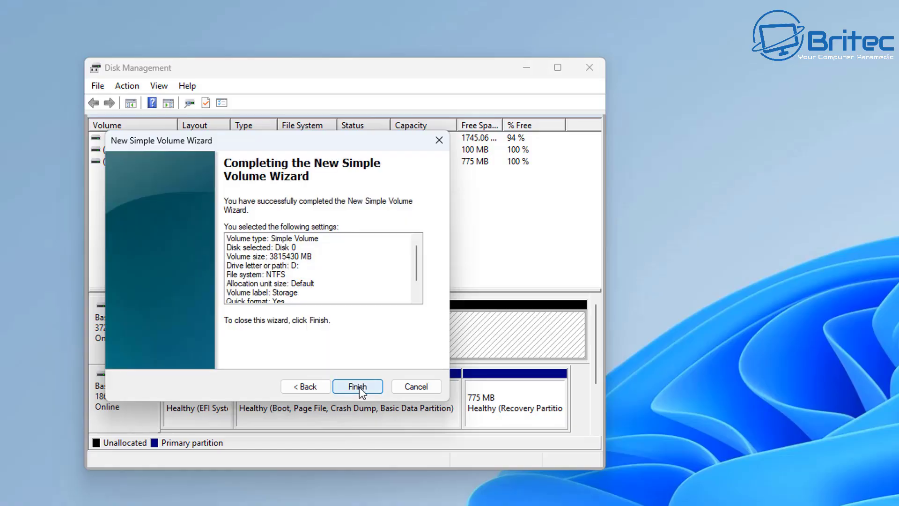
{"action": "left_click", "coordinate": [359, 387]}
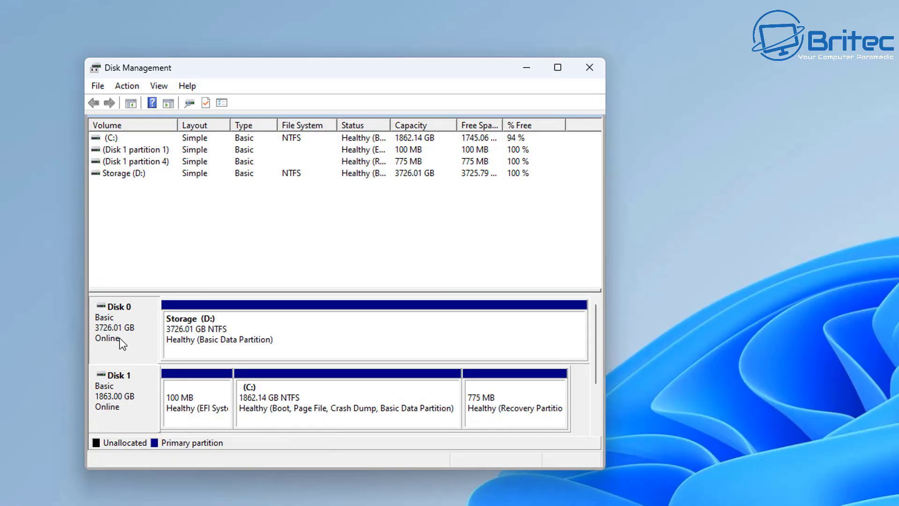
Step: Close Disk Management and show the Tools page of the Storage (D:) drive's Properties
{"action": "left_click", "coordinate": [589, 68]}
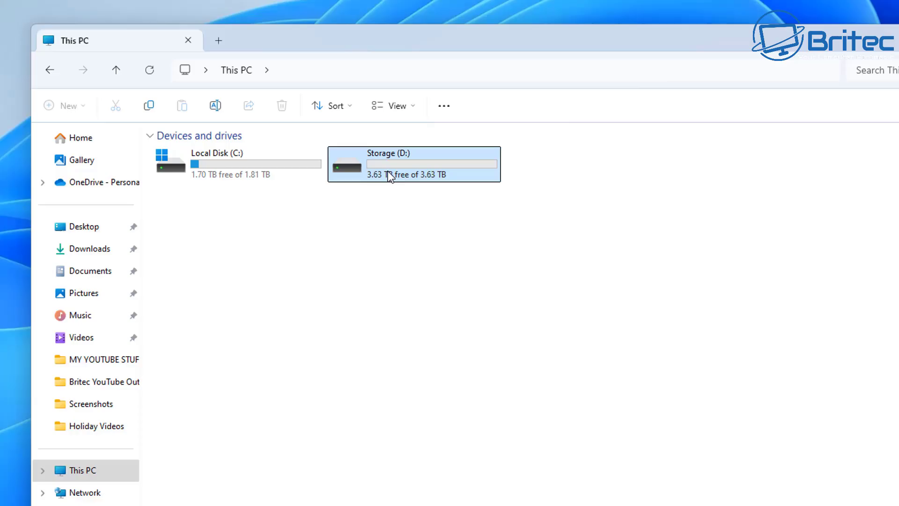
{"action": "right_click", "coordinate": [388, 160]}
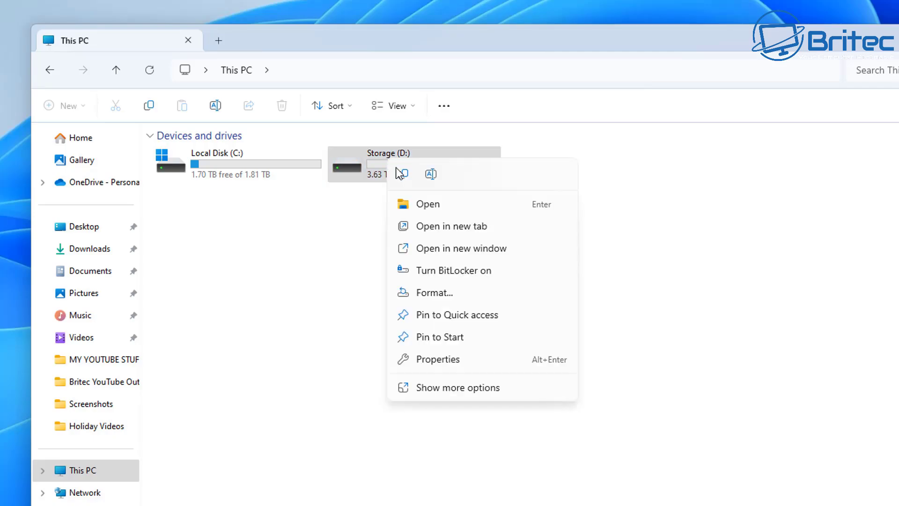
{"action": "left_click", "coordinate": [443, 365]}
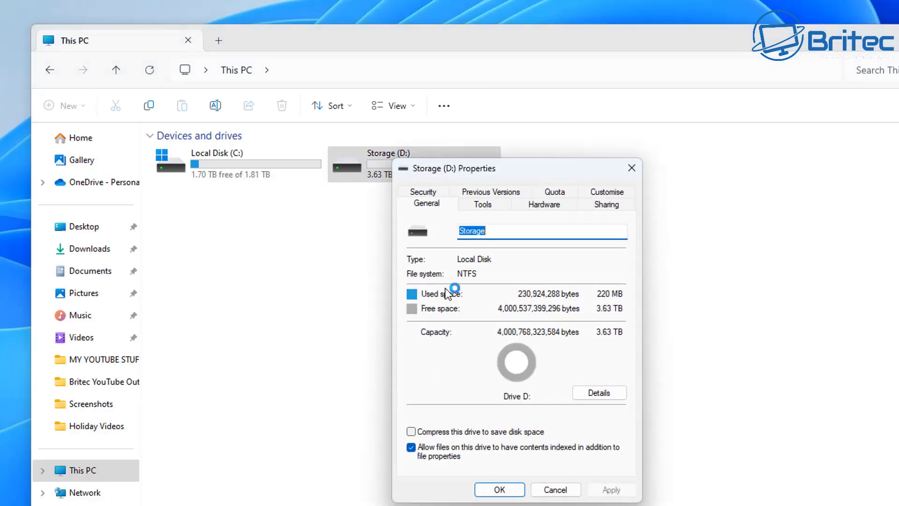
{"action": "left_click_drag", "start_coordinate": [496, 176], "coordinate": [365, 215]}
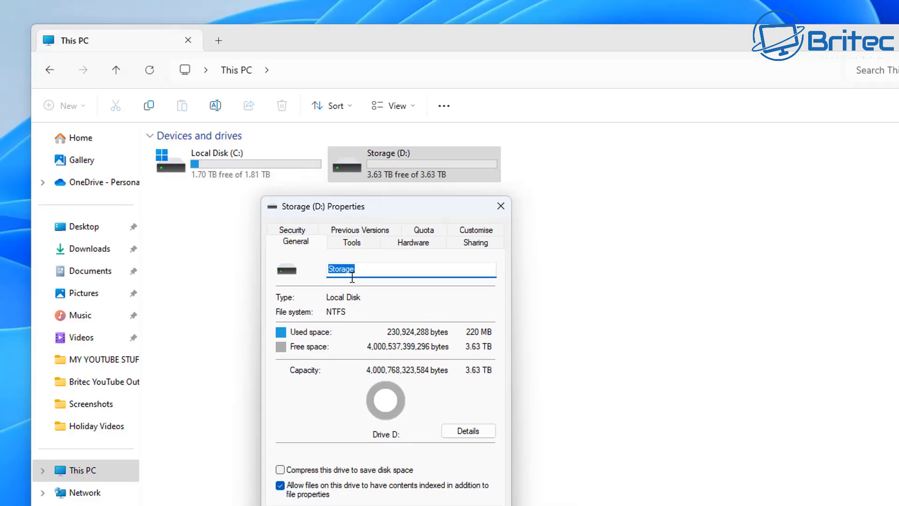
{"action": "left_click", "coordinate": [352, 242]}
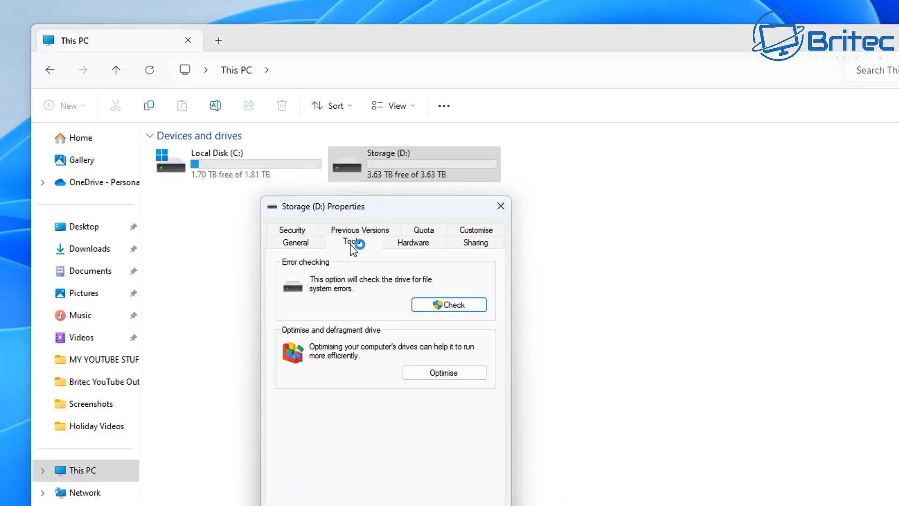
Step: Open Optimise Drives and retrim the Storage (D:) drive
{"action": "left_click", "coordinate": [440, 371]}
{"action": "left_click_drag", "start_coordinate": [510, 91], "coordinate": [379, 212]}
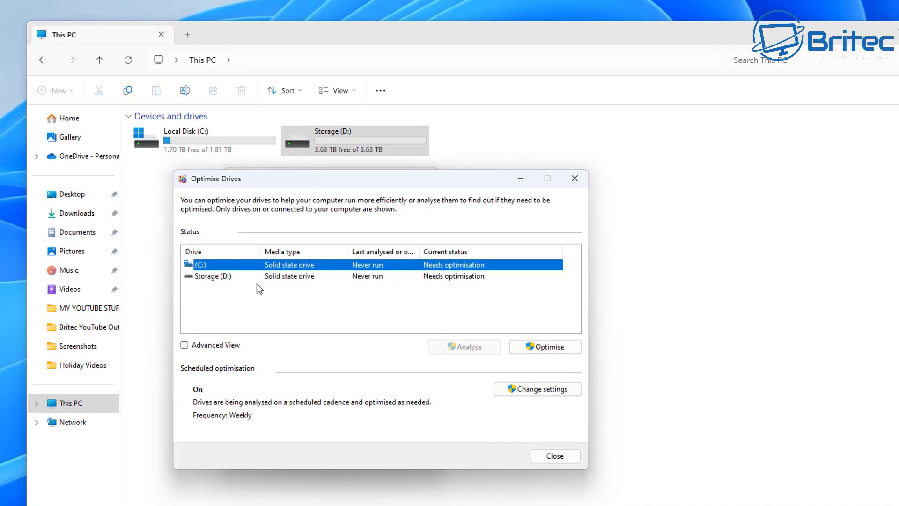
{"action": "left_click", "coordinate": [218, 276]}
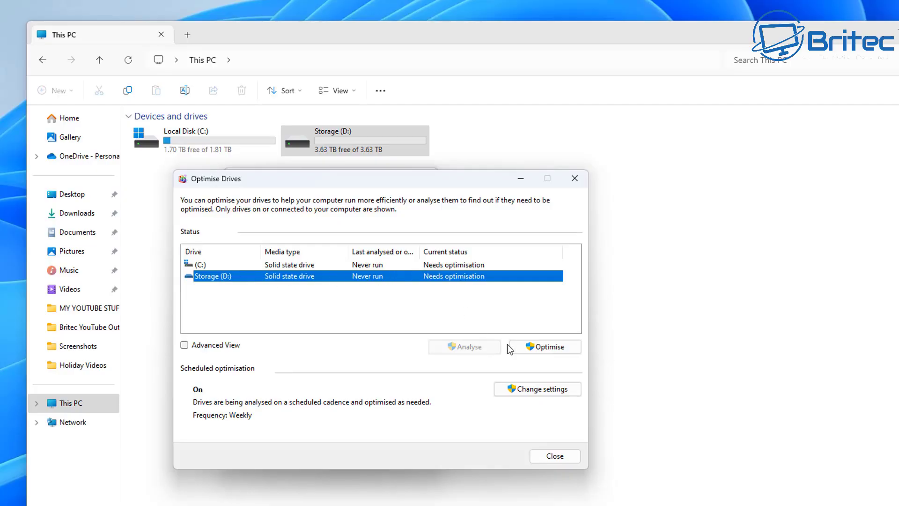
{"action": "left_click", "coordinate": [554, 347]}
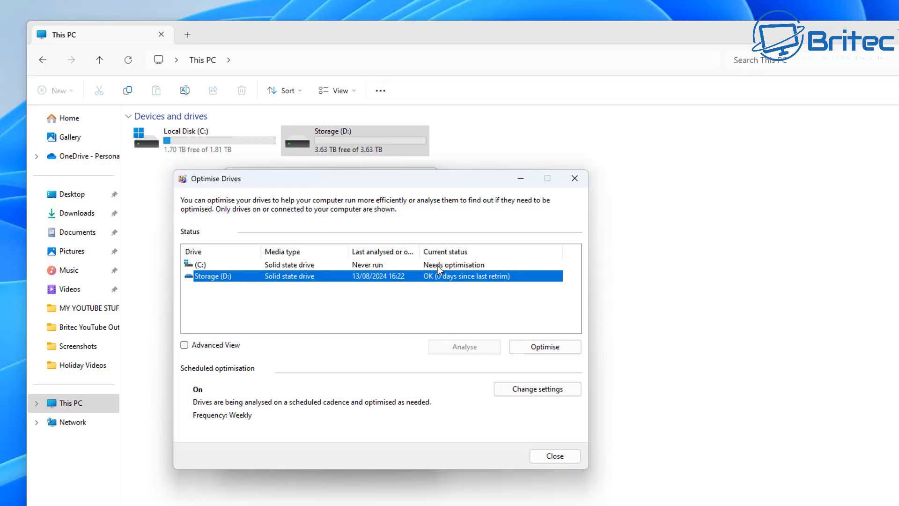
Step: Retrim the (C:) drive, then close Optimise Drives once both read OK
{"action": "left_click", "coordinate": [437, 265]}
{"action": "left_click", "coordinate": [536, 348]}
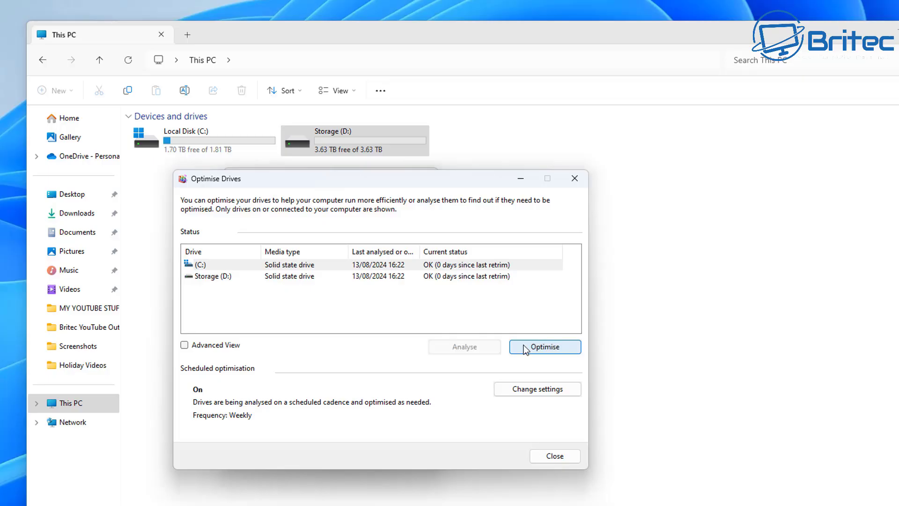
{"action": "left_click", "coordinate": [576, 178]}
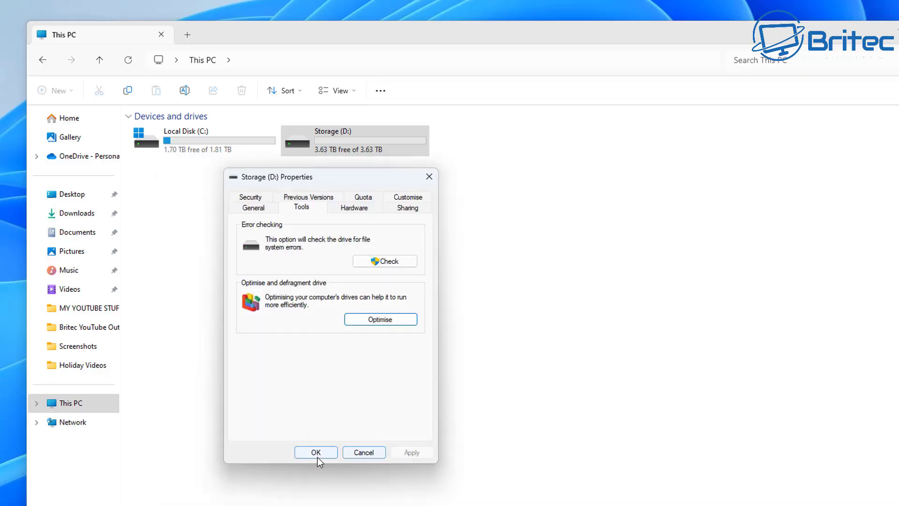
Step: Cancel the Storage (D:) Properties and launch Terminal (Admin) from the Start quick-link menu
{"action": "left_click", "coordinate": [361, 452]}
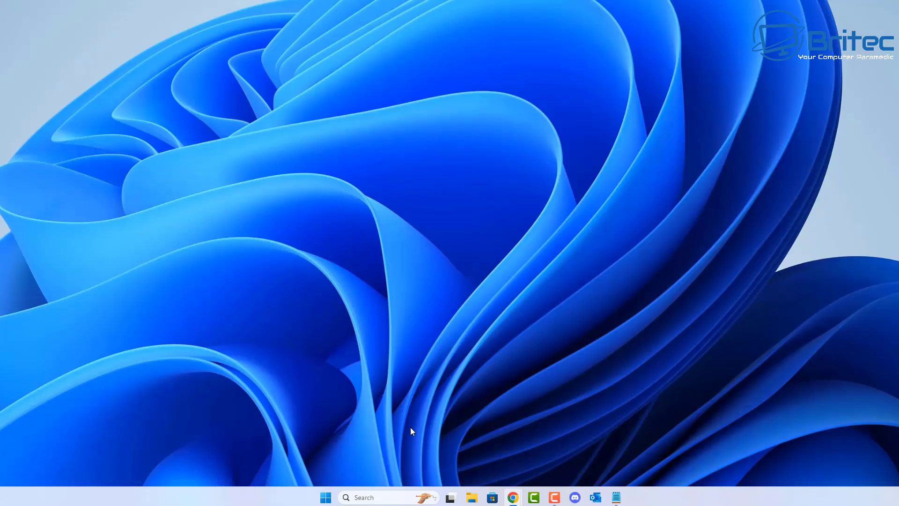
{"action": "right_click", "coordinate": [326, 498]}
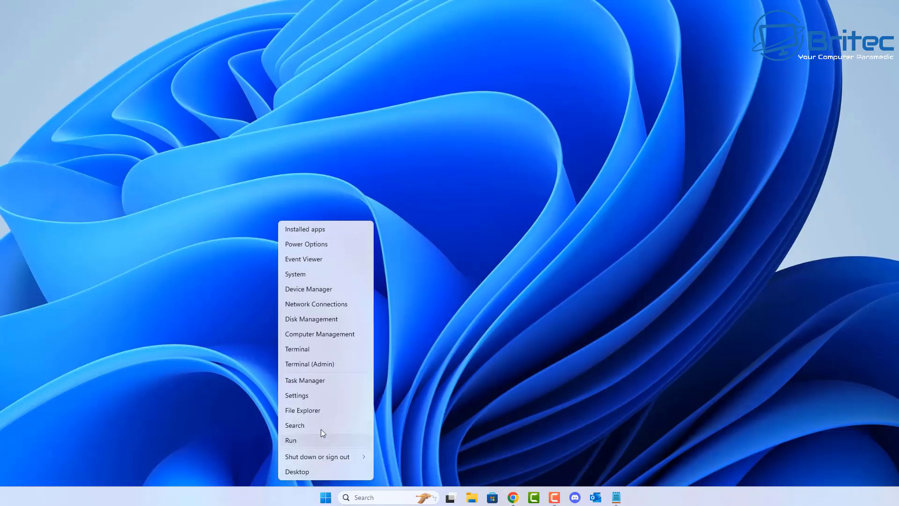
{"action": "left_click", "coordinate": [308, 363]}
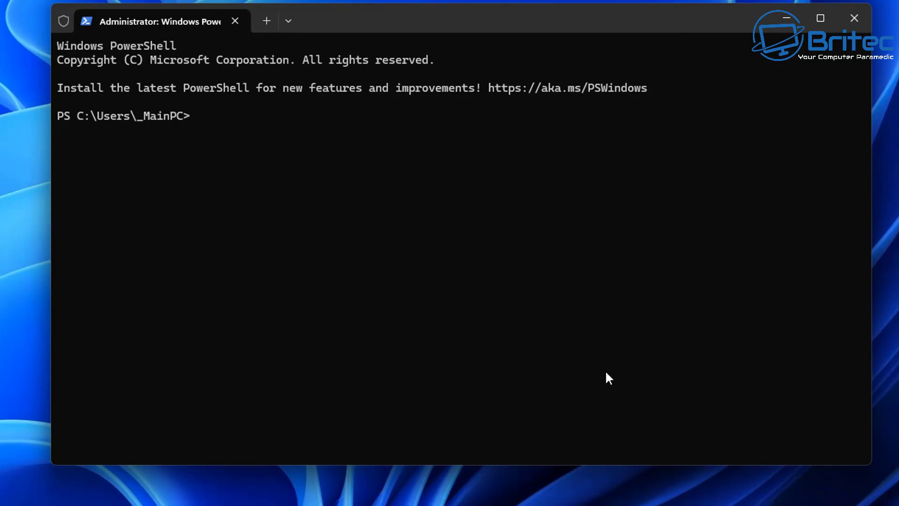
Step: Run diskpart and list disk, showing Disk 0 (3726 GB) and Disk 1 (1863 GB)
{"action": "type", "text": "diskpart"}
{"action": "key", "text": "Return"}
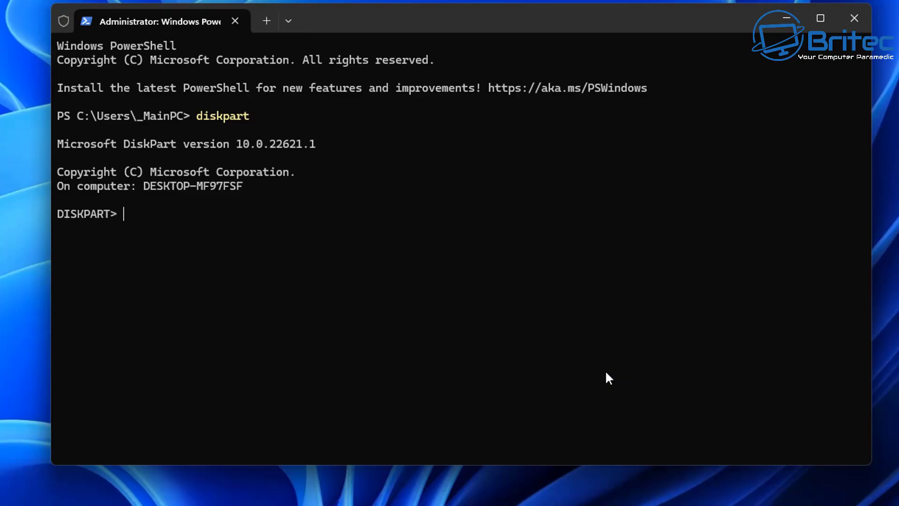
{"action": "type", "text": "list disk"}
{"action": "key", "text": "Return"}
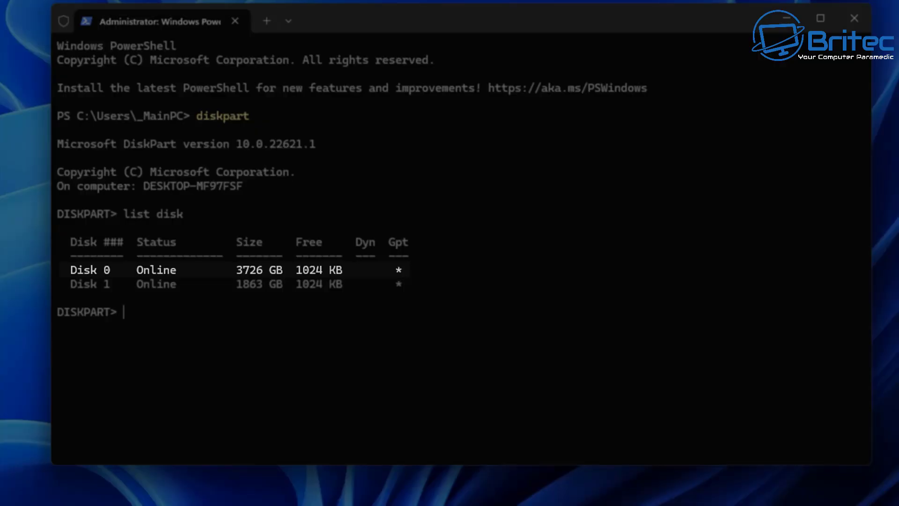
Step: Select disk 0 in DiskPart and type the clean all command without running it
{"action": "type", "text": "select "}
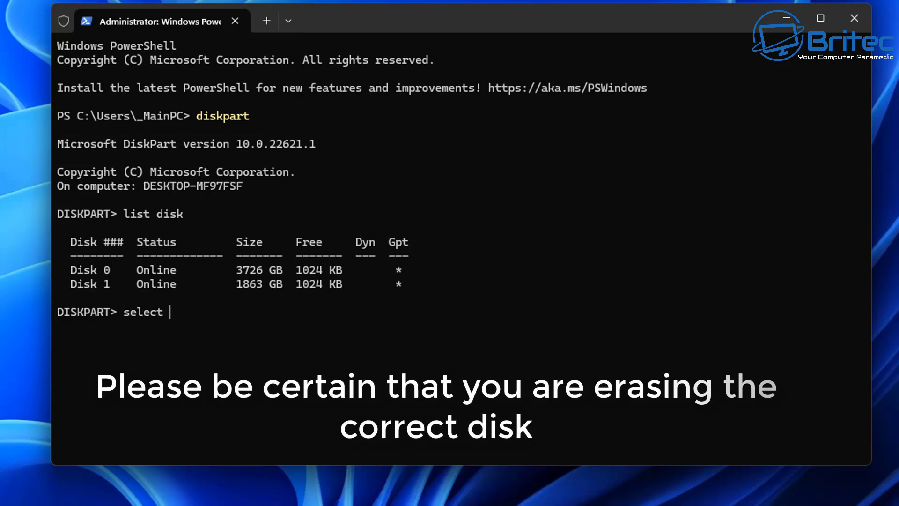
{"action": "type", "text": "disk "}
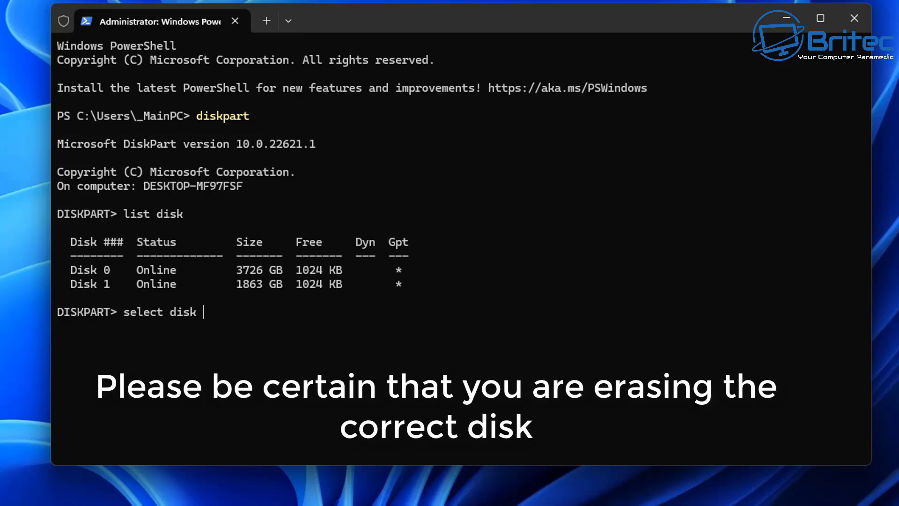
{"action": "type", "text": "0"}
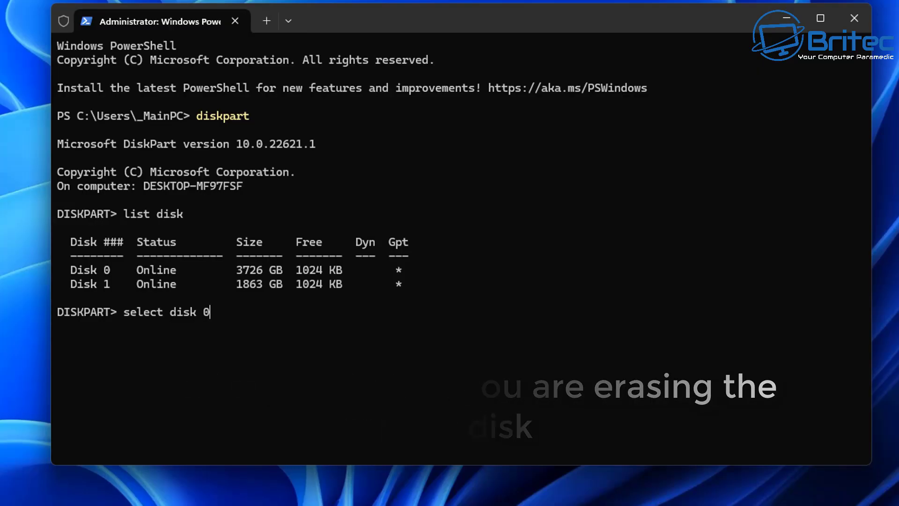
{"action": "key", "text": "Return"}
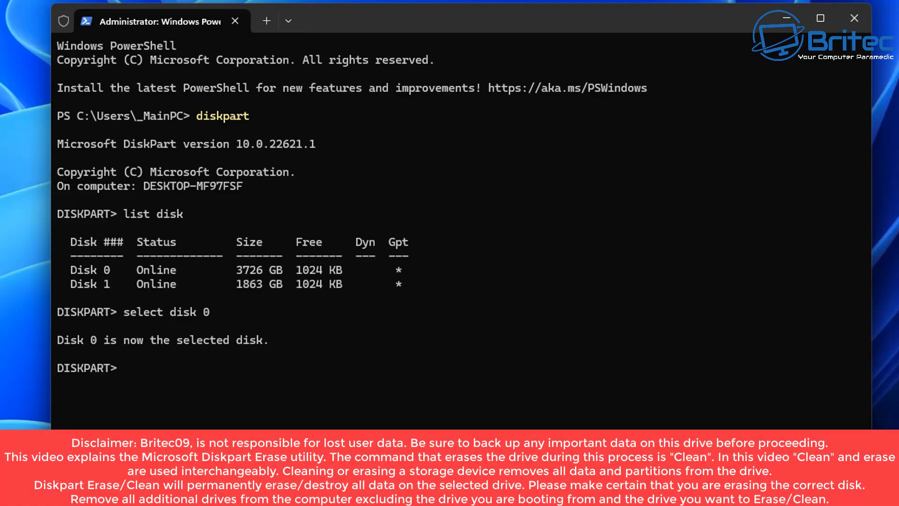
{"action": "type", "text": "clean"}
{"action": "type", "text": "all"}
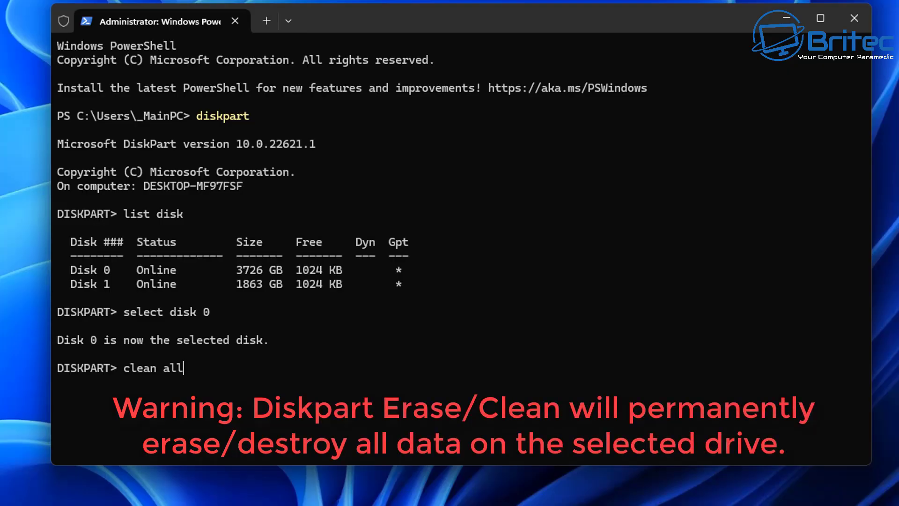
Step: Run clean all on Disk 0, then exit DiskPart and PowerShell once it succeeds
{"action": "key", "text": "Return"}
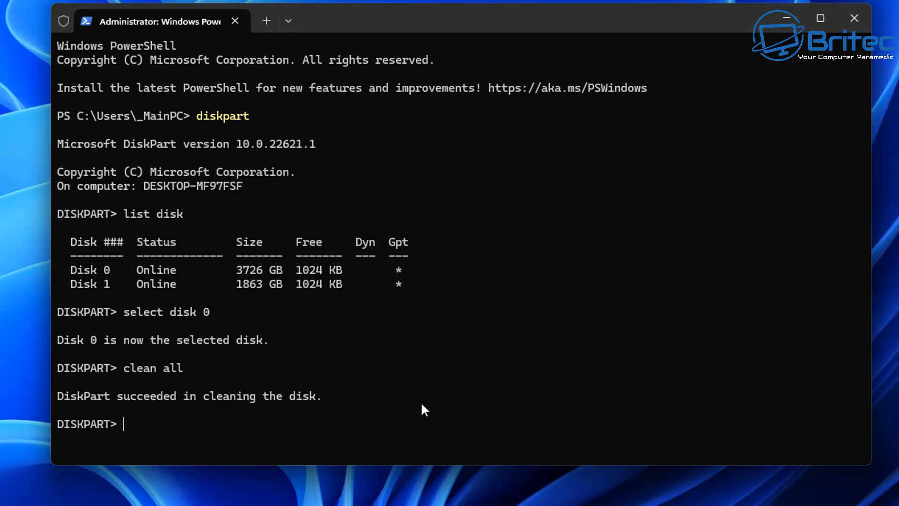
{"action": "type", "text": "exit"}
{"action": "key", "text": "Return"}
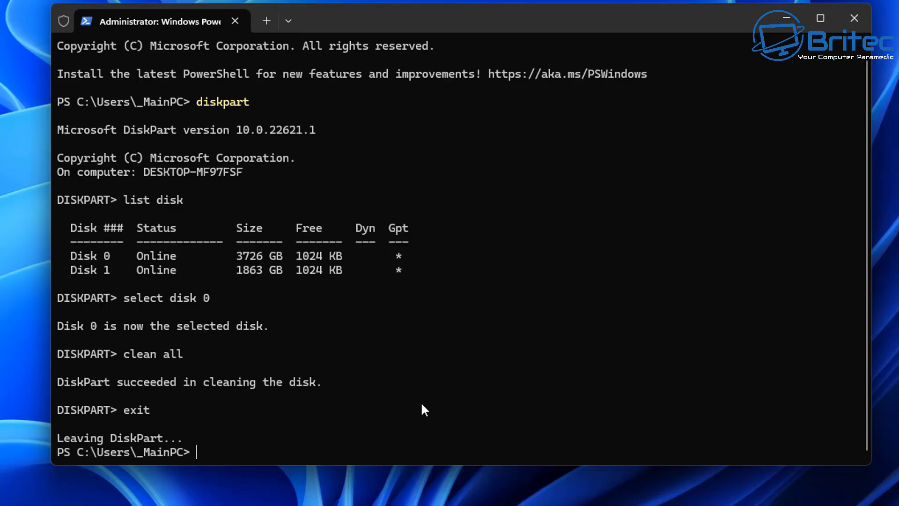
{"action": "type", "text": "exit"}
{"action": "key", "text": "Return"}
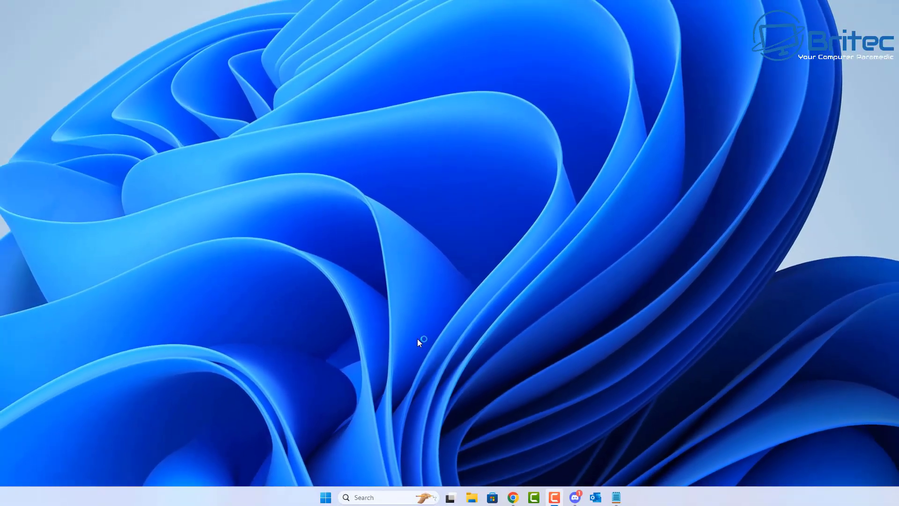
Step: Bring up the Start button's quick-link menu to reach Disk Management
{"action": "right_click", "coordinate": [326, 498]}
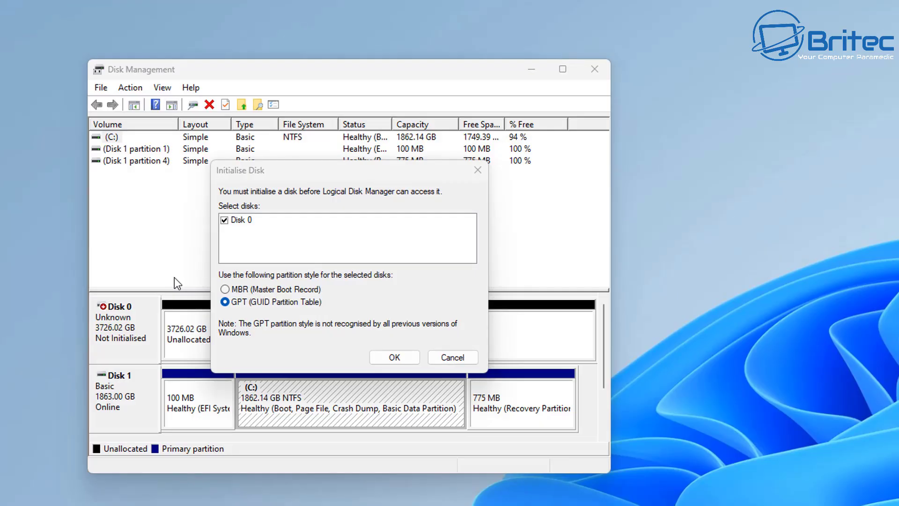
Step: Initialise Disk 0 as GPT and start a New Simple Volume on its unallocated space
{"action": "left_click", "coordinate": [395, 358]}
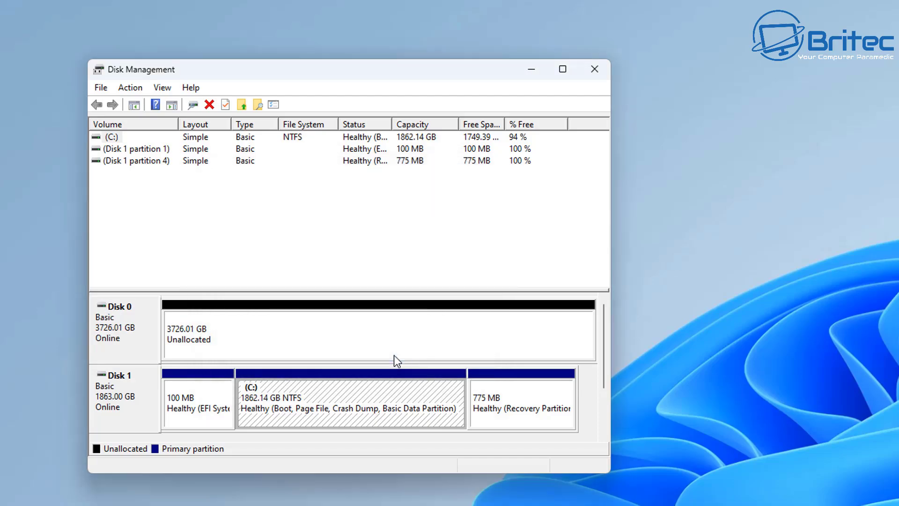
{"action": "right_click", "coordinate": [317, 336]}
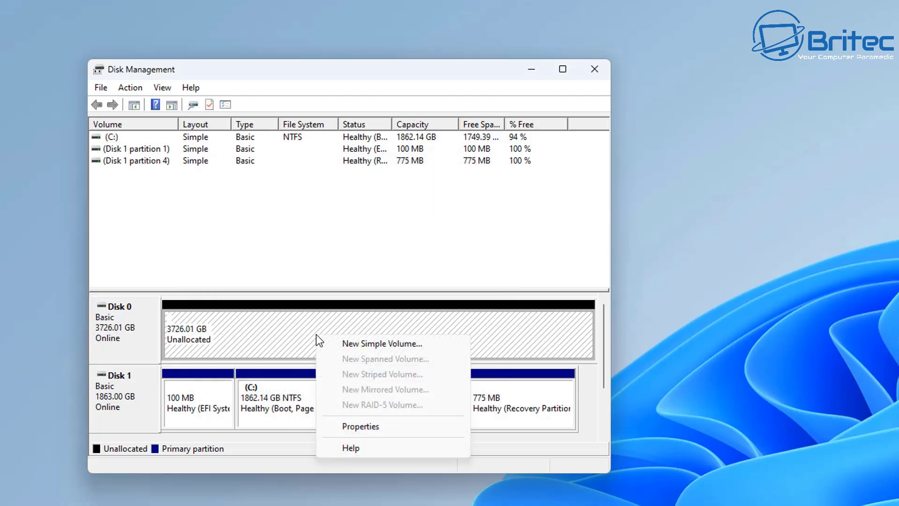
{"action": "left_click", "coordinate": [355, 344]}
Step: Create the maximum 3815430 MB volume as drive D:, NTFS, labelled 'Storage'
{"action": "left_click", "coordinate": [361, 388]}
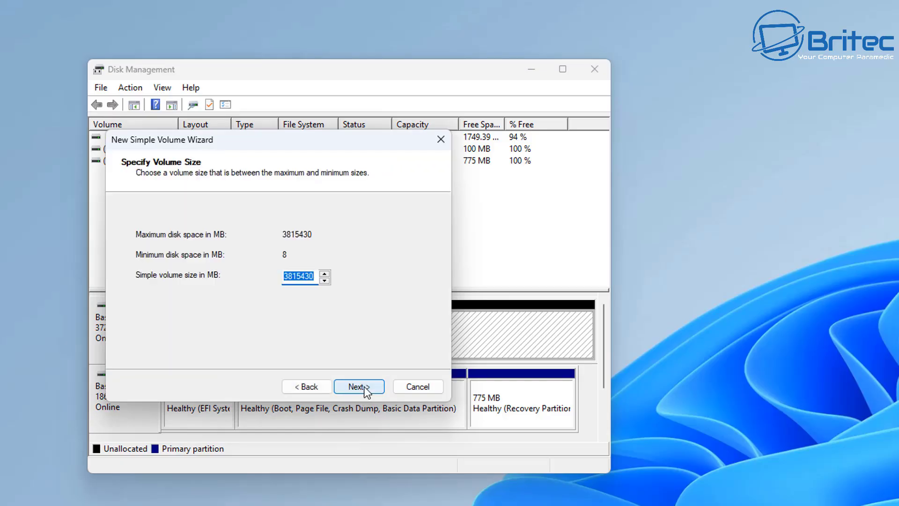
{"action": "left_click", "coordinate": [366, 390]}
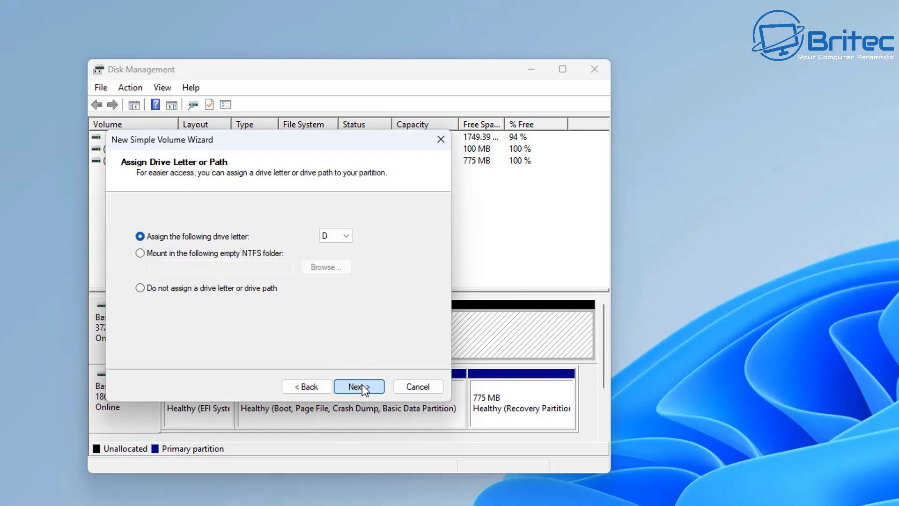
{"action": "left_click", "coordinate": [361, 384]}
{"action": "left_click_drag", "start_coordinate": [296, 299], "coordinate": [262, 301]}
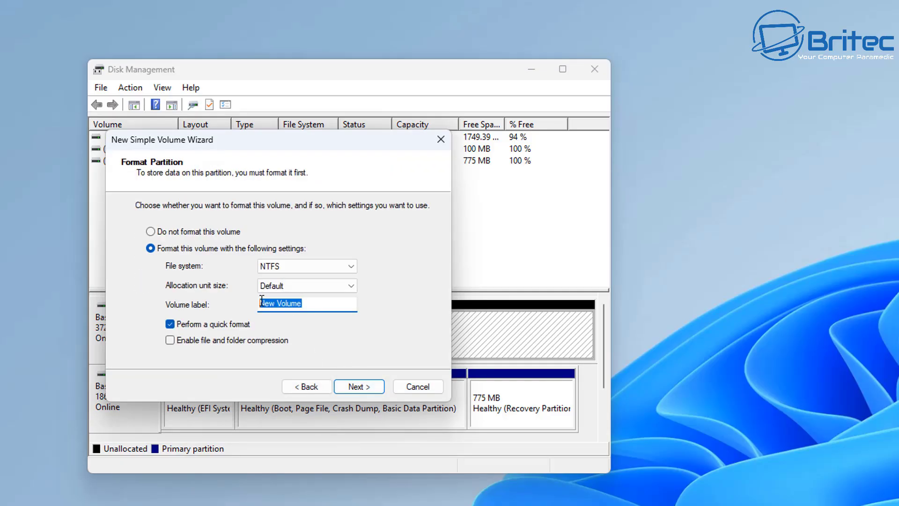
{"action": "type", "text": "Storage"}
{"action": "left_click", "coordinate": [363, 390]}
{"action": "left_click", "coordinate": [359, 388]}
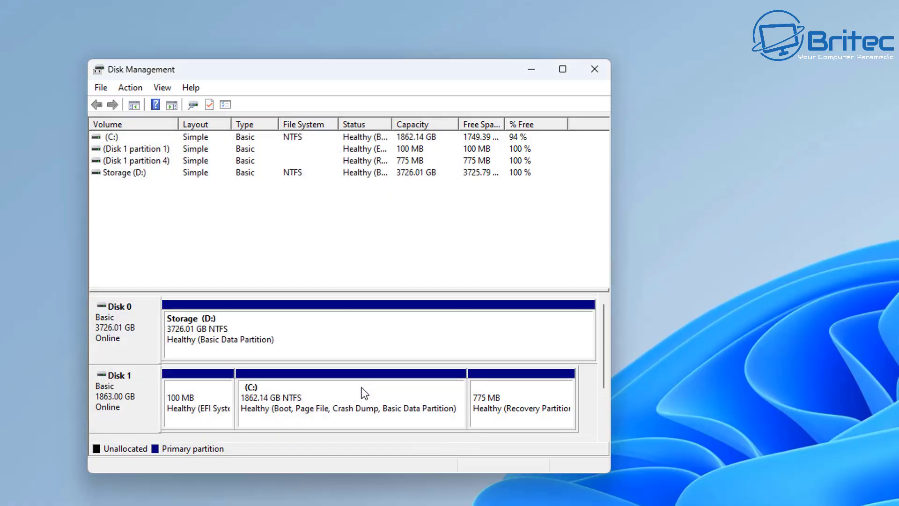